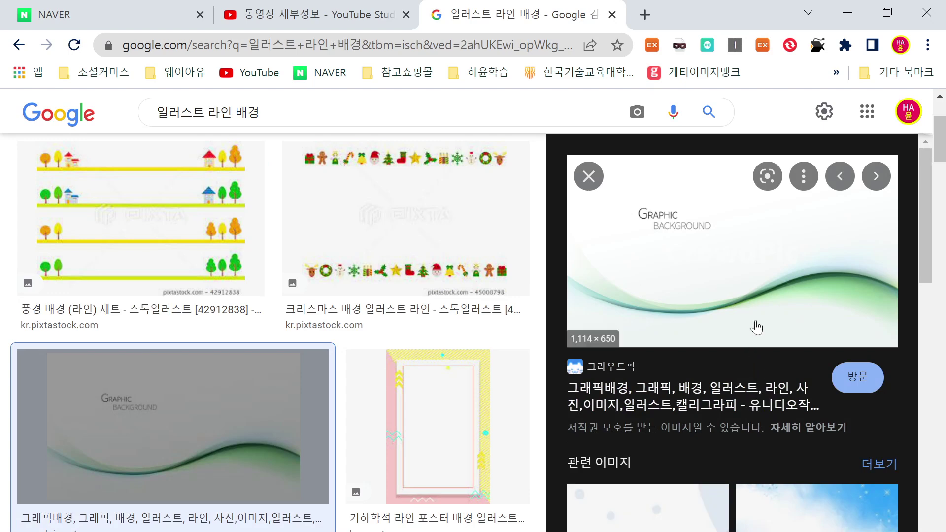
# Look through the image results for 일러스트 라인 배경 for examples of line backgrounds.
pyautogui.scroll(-7, 801, 446)
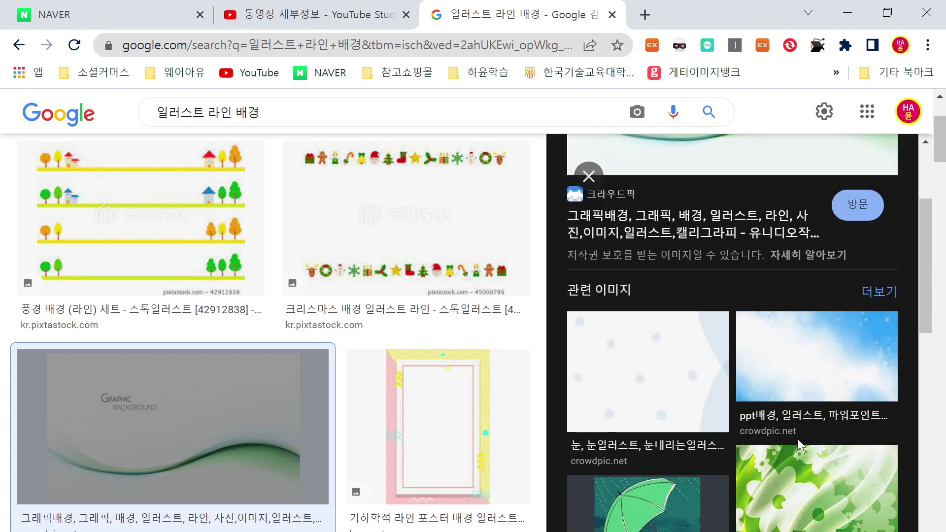
pyautogui.scroll(-10, 193, 389)
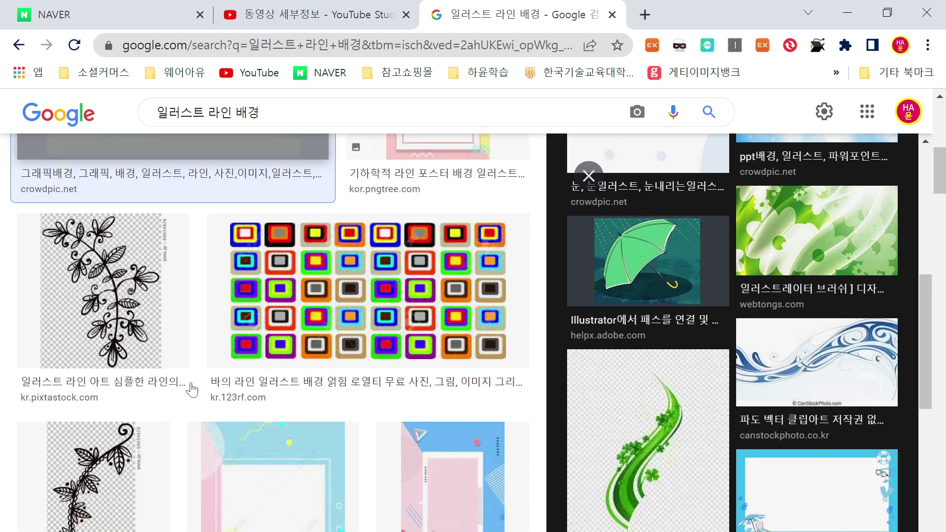
pyautogui.scroll(-6, 192, 389)
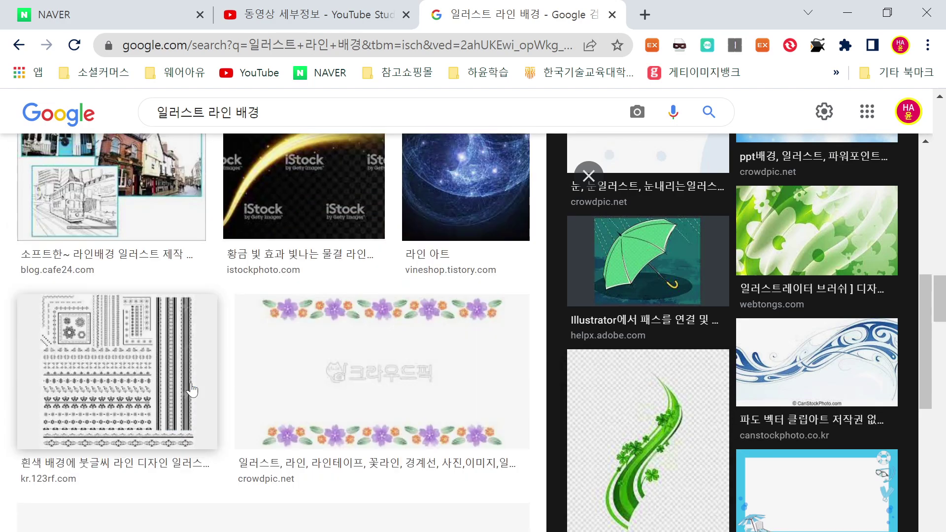
pyautogui.scroll(-10, 192, 390)
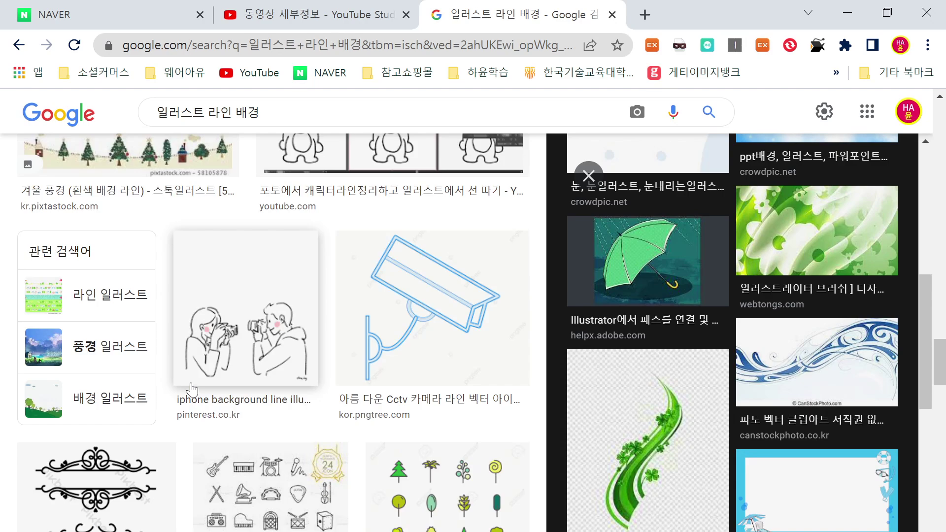
pyautogui.scroll(20, 192, 389)
pyautogui.scroll(-2, 192, 391)
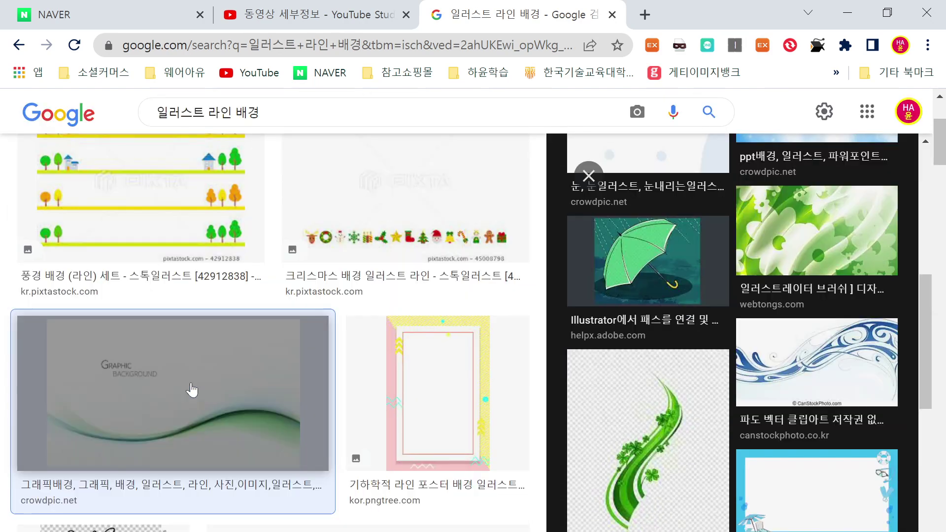
# Open the source page of the green wave Graphic Background image and examine the artwork and its recommended images.
pyautogui.click(192, 390)
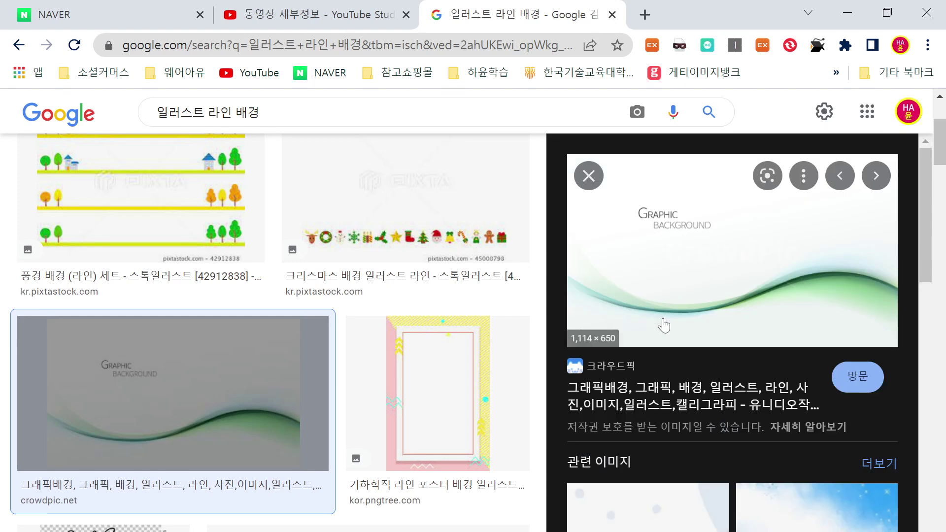
pyautogui.click(650, 393)
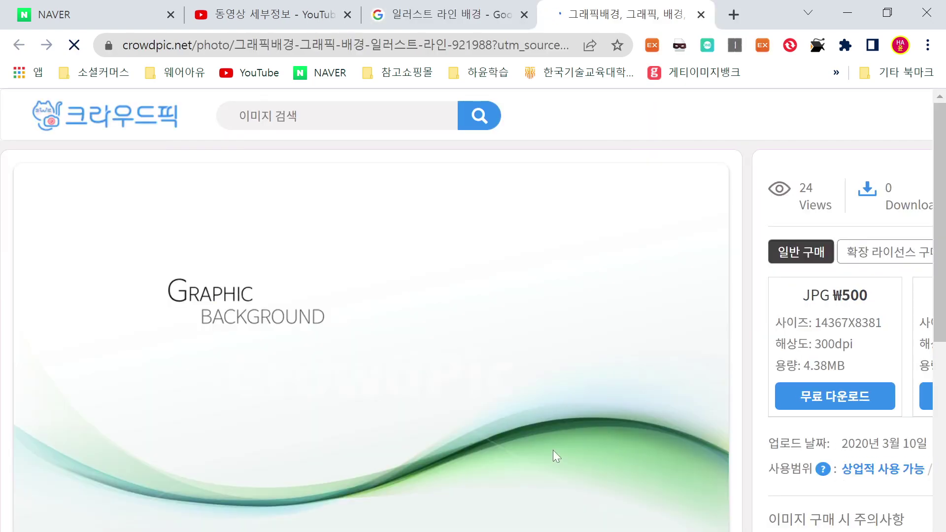
pyautogui.scroll(-15, 553, 451)
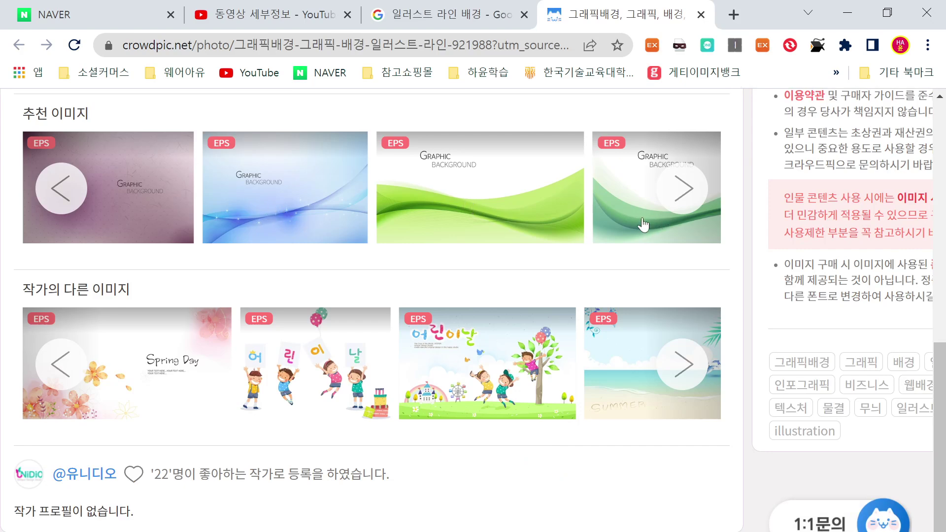
pyautogui.scroll(7, 416, 456)
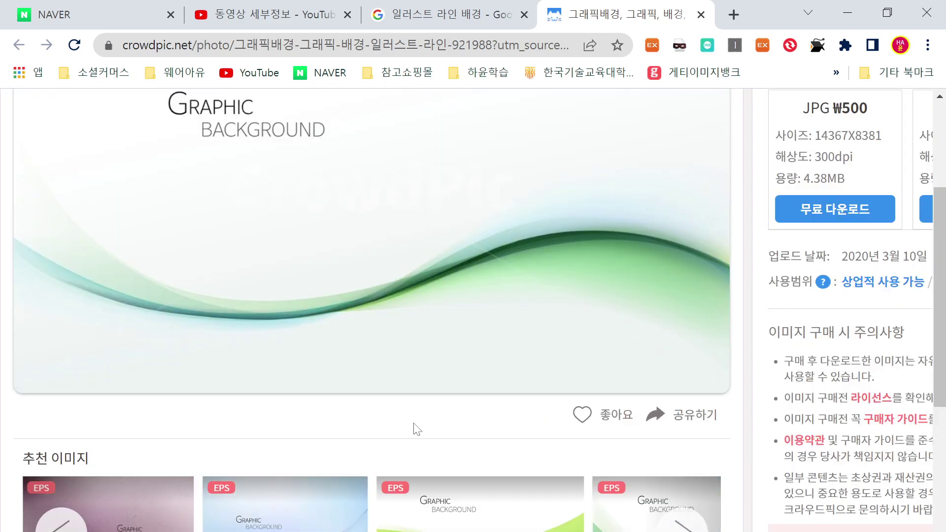
# Switch to Illustrator and draw a wavy line across the upper artboard with the Pencil tool, using no fill and a green stroke.
pyautogui.hotkey('alt', 'Tab')
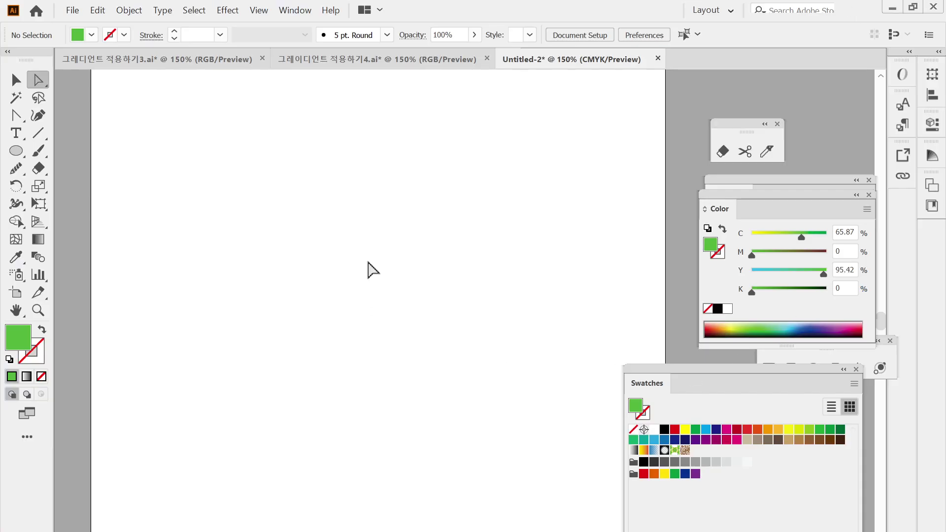
pyautogui.moveTo(712, 382); pyautogui.dragTo(782, 420)
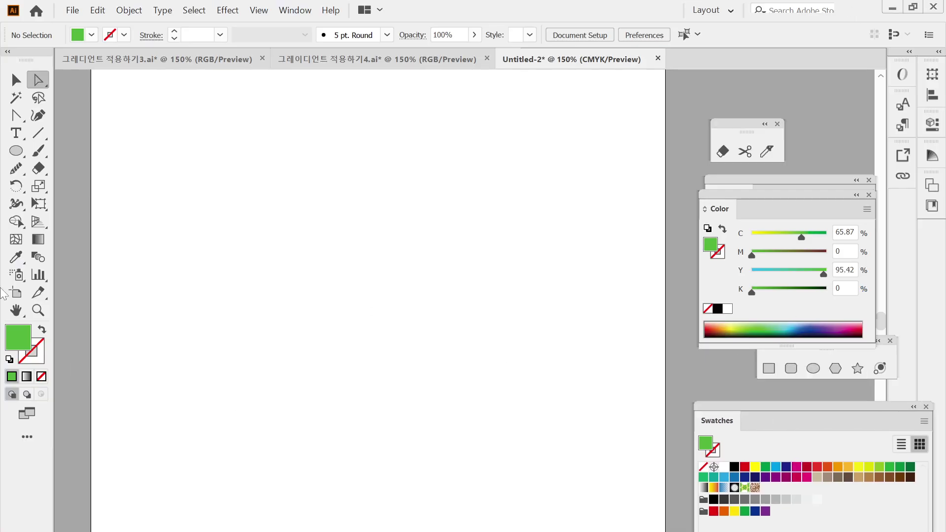
pyautogui.click(19, 168)
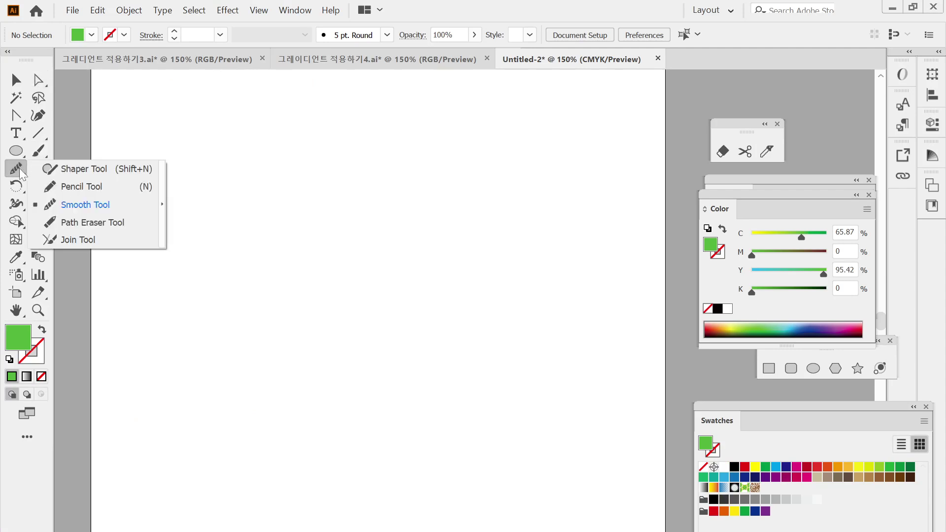
pyautogui.click(79, 188)
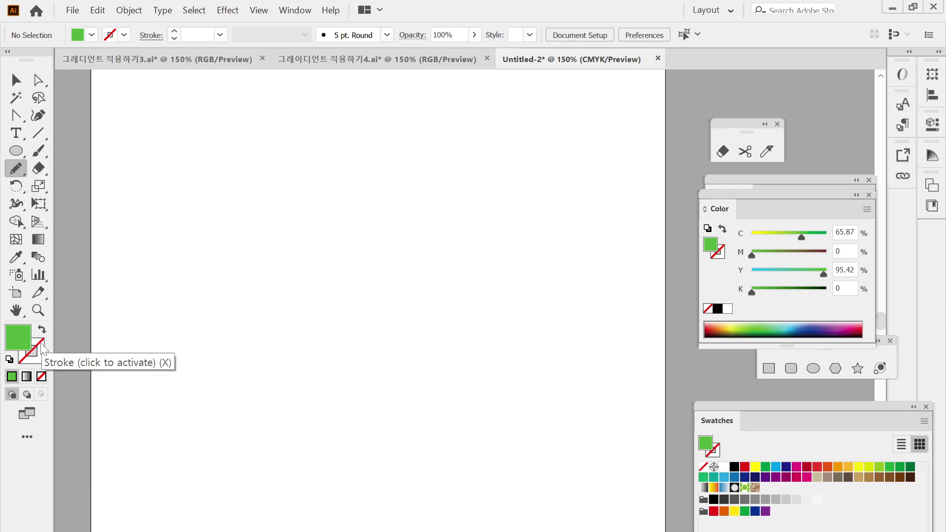
pyautogui.click(42, 330)
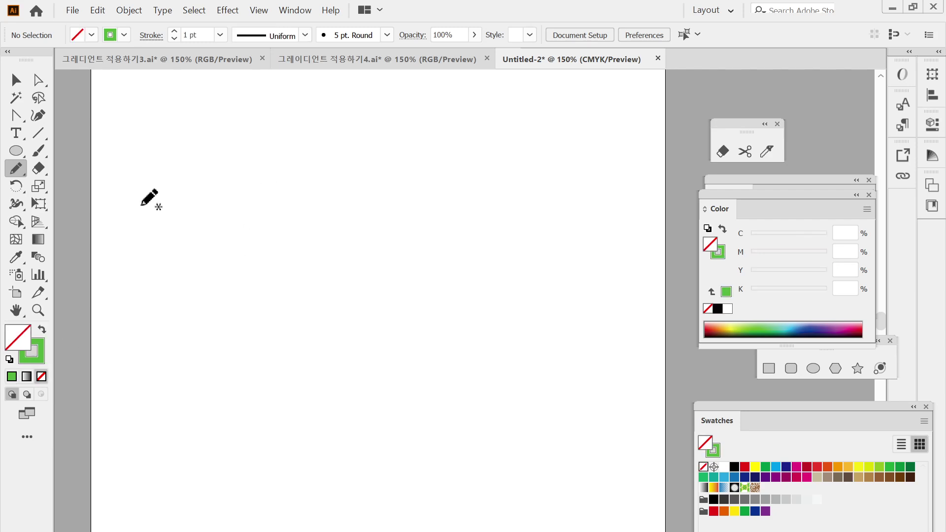
pyautogui.hotkey('ctrl', '+')
pyautogui.moveTo(111, 229)
pyautogui.mouseDown()
pyautogui.moveTo(140, 204)
pyautogui.moveTo(468, 228)
pyautogui.moveTo(599, 172)
pyautogui.mouseUp()
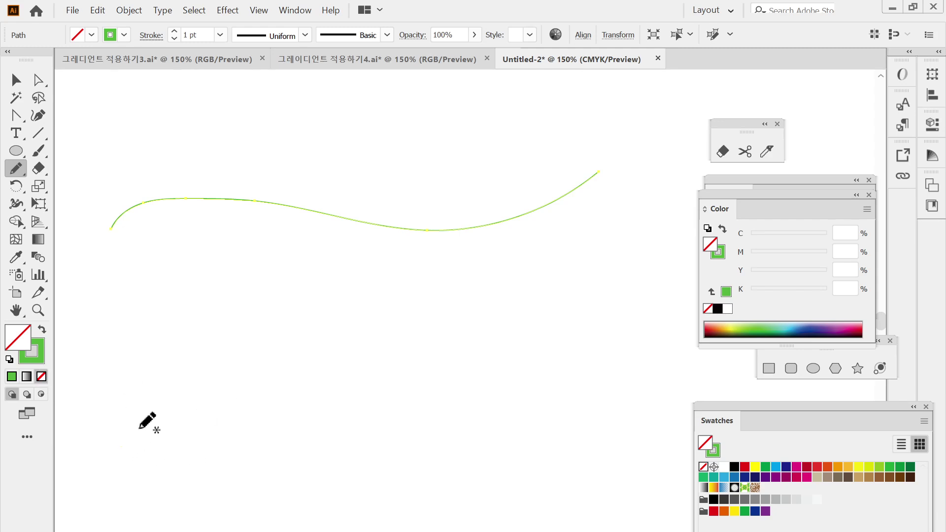
# Draw a second, more strongly waved pencil line below the first one, undoing the first attempt.
pyautogui.moveTo(140, 428)
pyautogui.mouseDown()
pyautogui.moveTo(569, 426)
pyautogui.moveTo(616, 389)
pyautogui.mouseUp()
pyautogui.hotkey('ctrl', 'z')
pyautogui.moveTo(123, 420)
pyautogui.mouseDown()
pyautogui.moveTo(162, 381)
pyautogui.moveTo(381, 462)
pyautogui.moveTo(462, 422)
pyautogui.moveTo(516, 372)
pyautogui.moveTo(664, 355)
pyautogui.mouseUp()
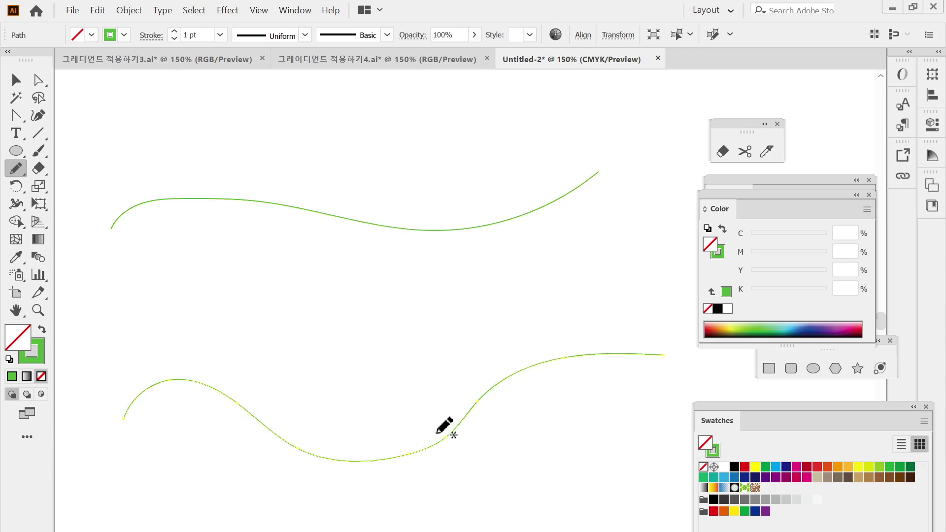
# Recolour the lower wavy line's stroke olive green with the Color Picker.
pyautogui.doubleClick(33, 353)
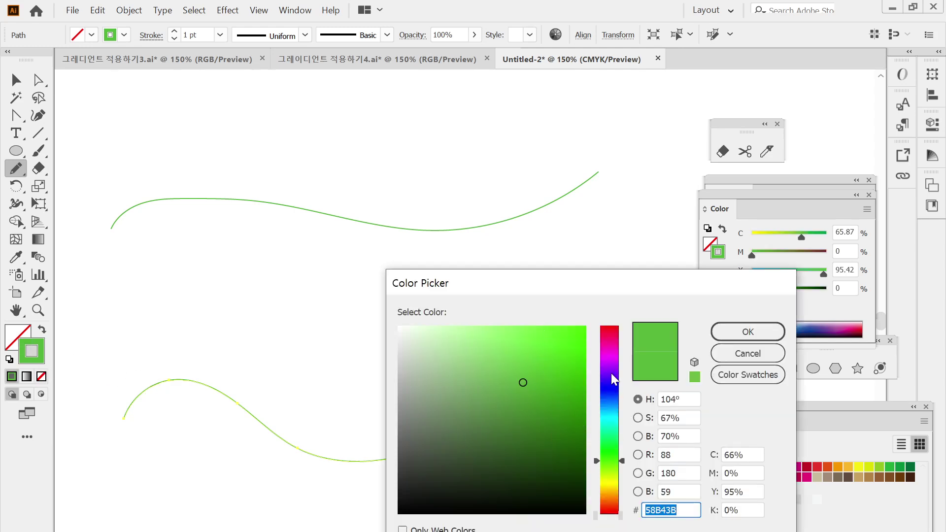
pyautogui.click(611, 360)
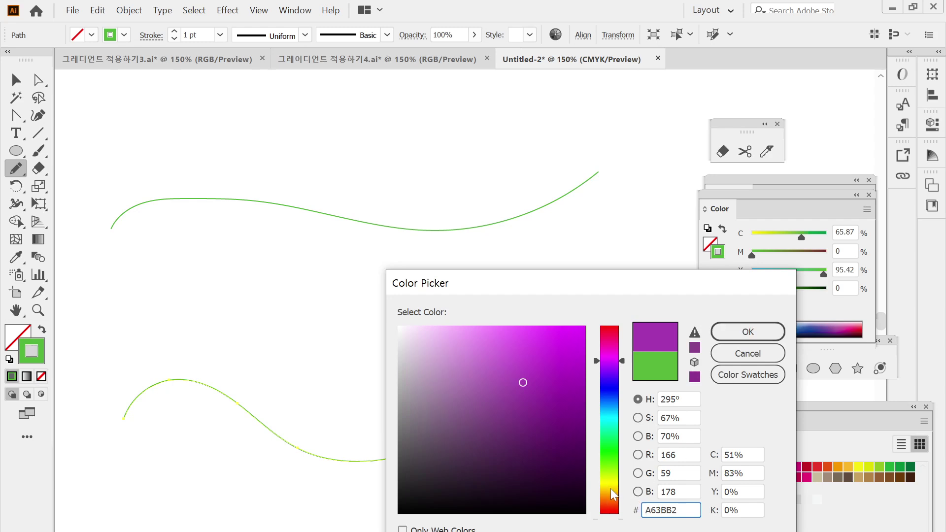
pyautogui.click(610, 489)
pyautogui.moveTo(610, 490); pyautogui.dragTo(610, 481)
pyautogui.click(747, 354)
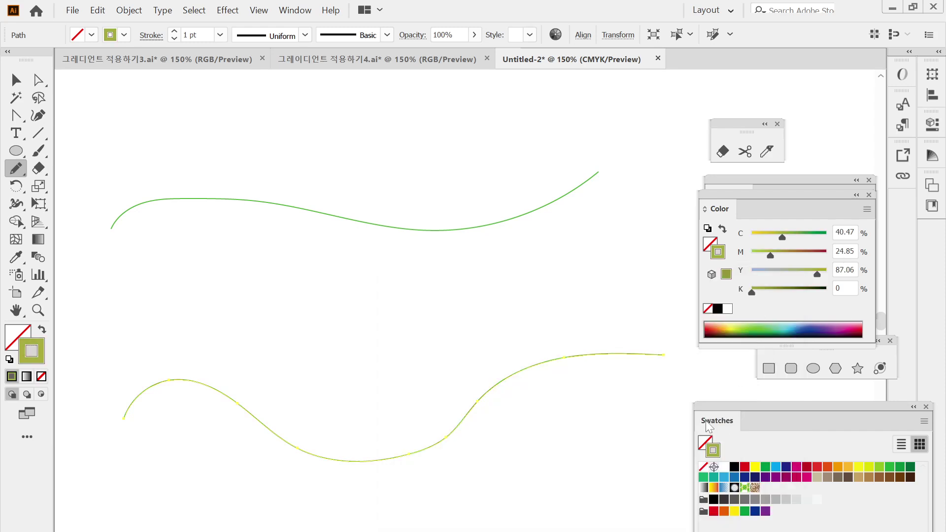
# Set the lower wavy line's stroke to the pure yellow swatch and move the Swatches panel aside.
pyautogui.click(755, 467)
pyautogui.moveTo(786, 404); pyautogui.dragTo(806, 399)
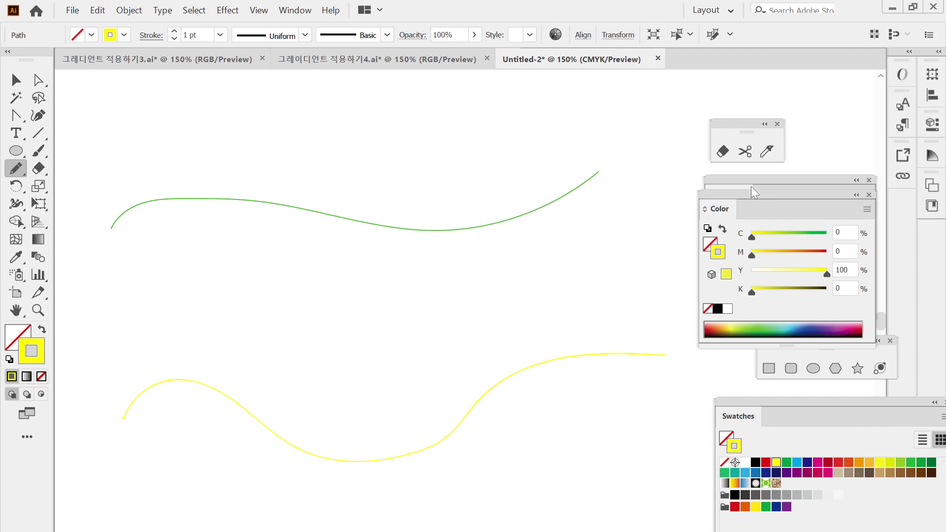
# Select the green and yellow wavy lines together and make a blend between them.
pyautogui.keyDown('ctrl'); pyautogui.keyDown('shift'); pyautogui.click(120, 198); pyautogui.keyUp('shift'); pyautogui.keyUp('ctrl')
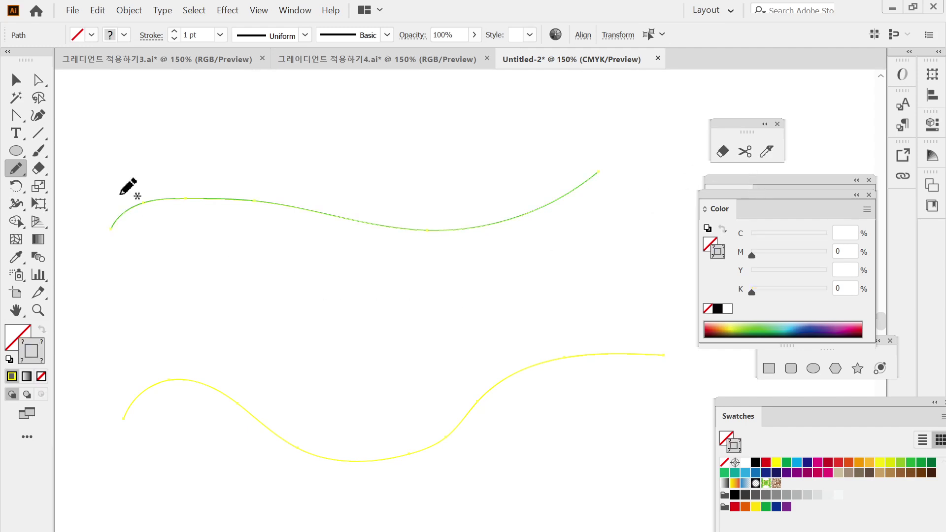
pyautogui.click(17, 85)
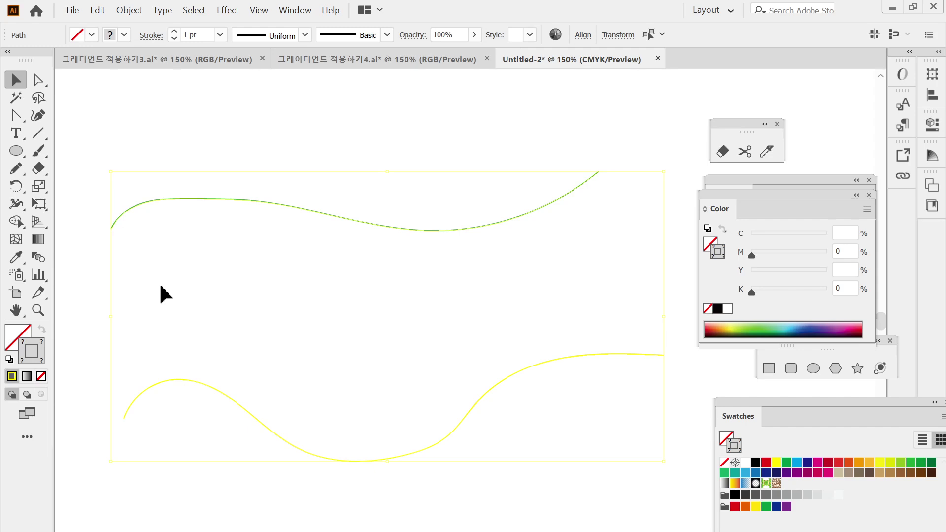
pyautogui.click(129, 10)
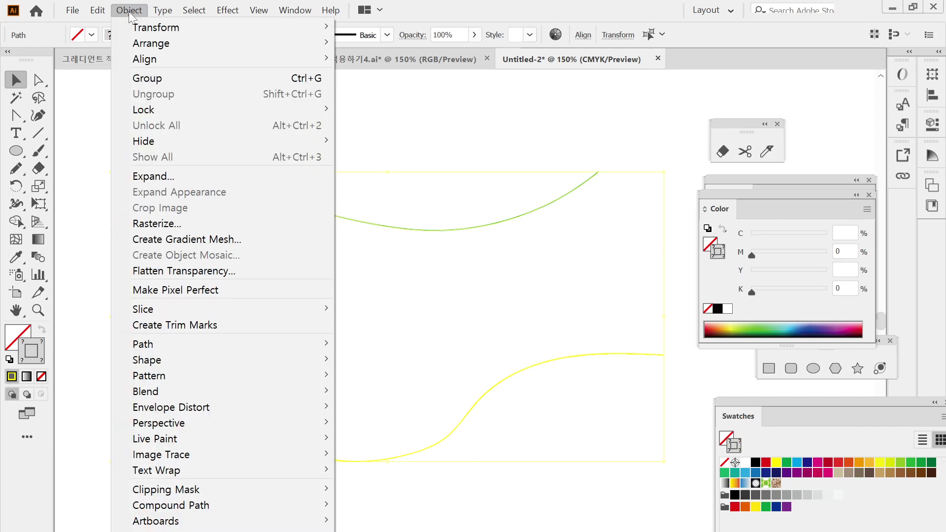
pyautogui.moveTo(214, 395)
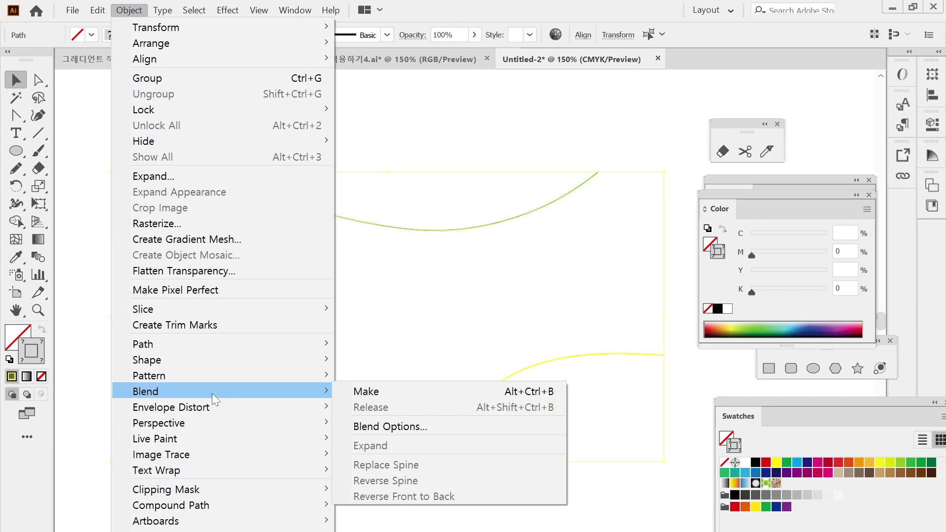
pyautogui.click(457, 393)
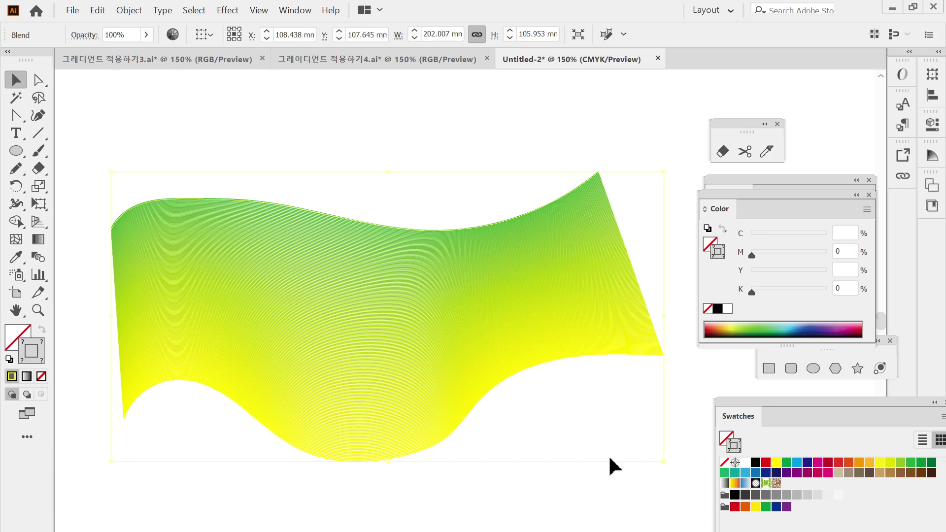
pyautogui.click(611, 466)
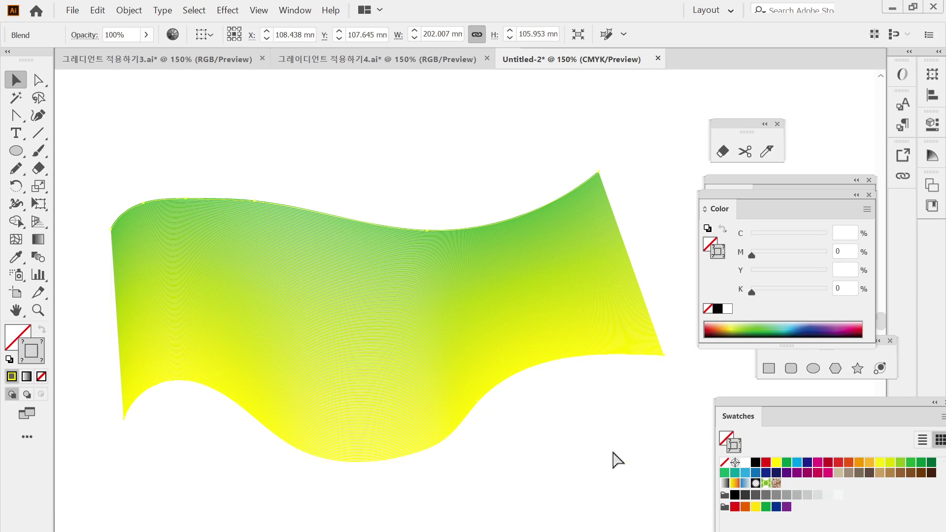
pyautogui.hotkey('ctrl', 'Tab')
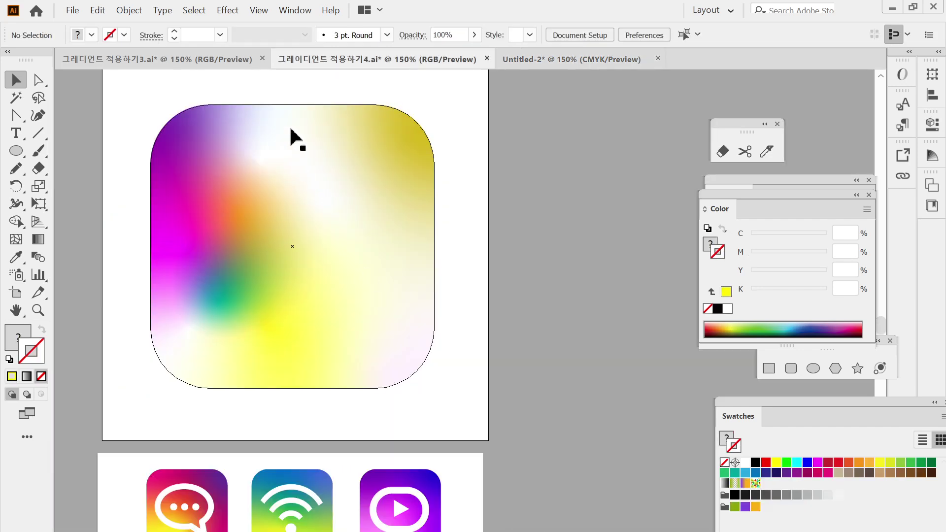
pyautogui.click(542, 59)
# Open the Blend Options for the blended lines, move the dialog off the artwork and enable the preview.
pyautogui.click(512, 343)
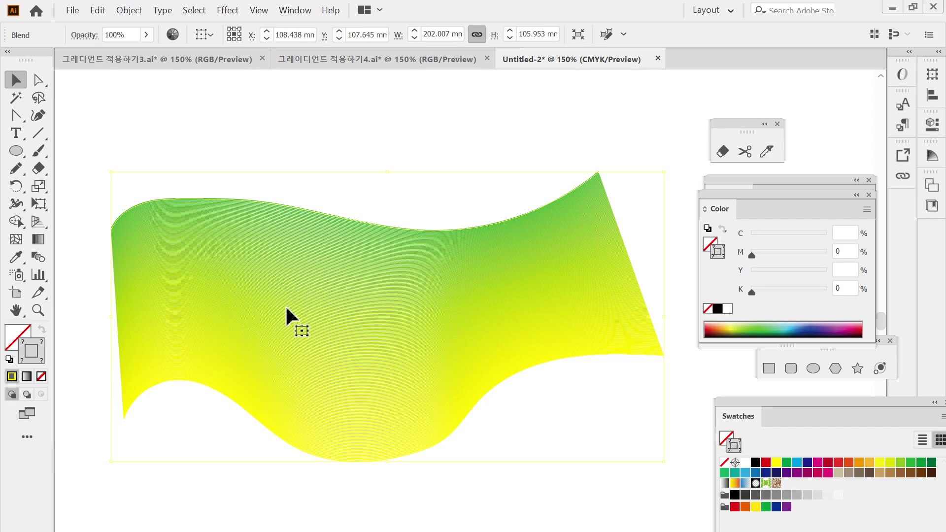
pyautogui.doubleClick(39, 261)
pyautogui.moveTo(162, 397); pyautogui.dragTo(572, 205)
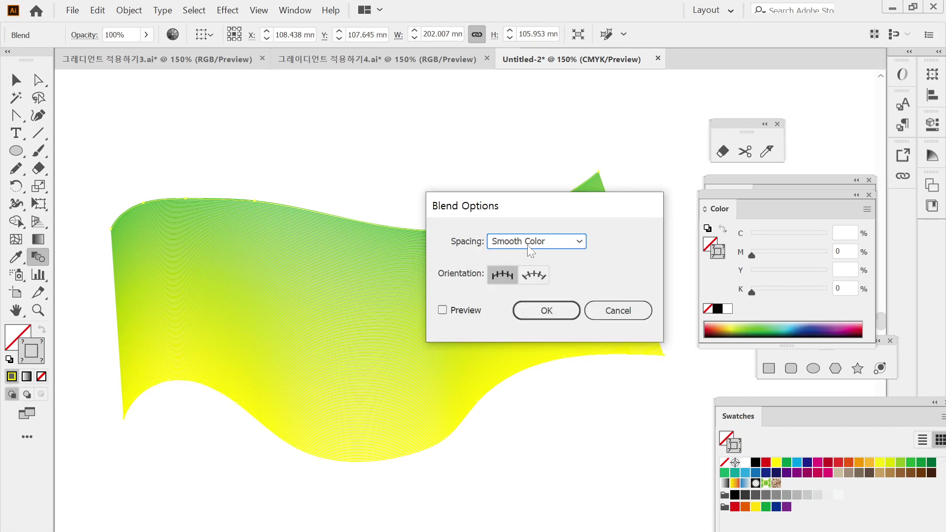
pyautogui.click(560, 243)
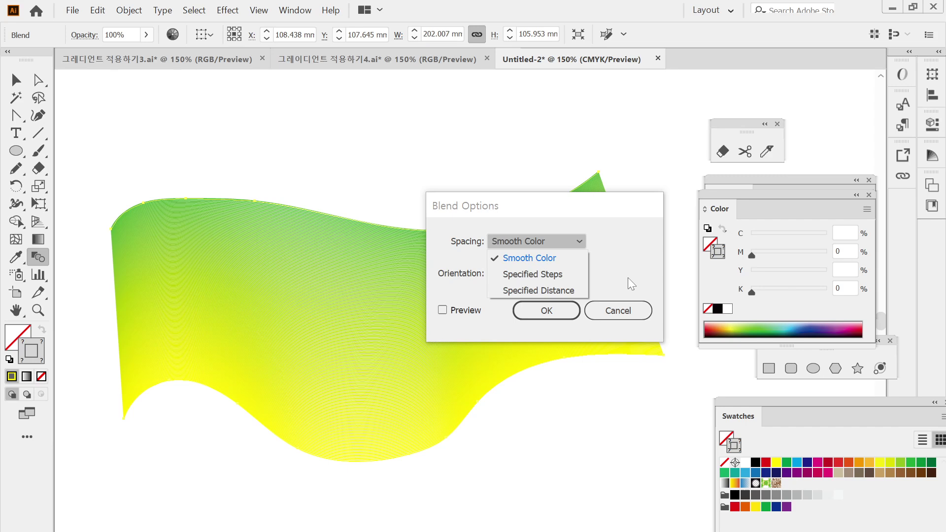
pyautogui.moveTo(619, 208); pyautogui.dragTo(663, 122)
pyautogui.click(487, 225)
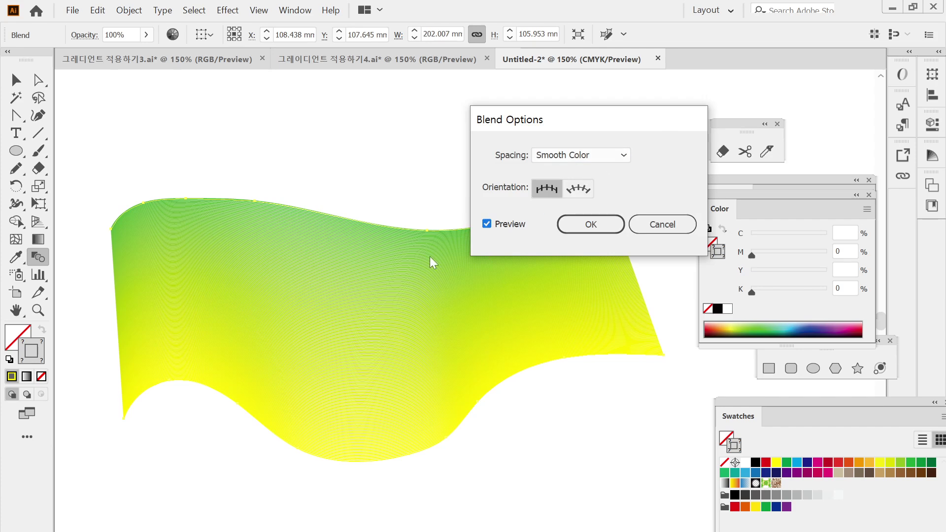
# Set the blend spacing to Specified Steps with 10 steps and refresh the preview.
pyautogui.click(570, 157)
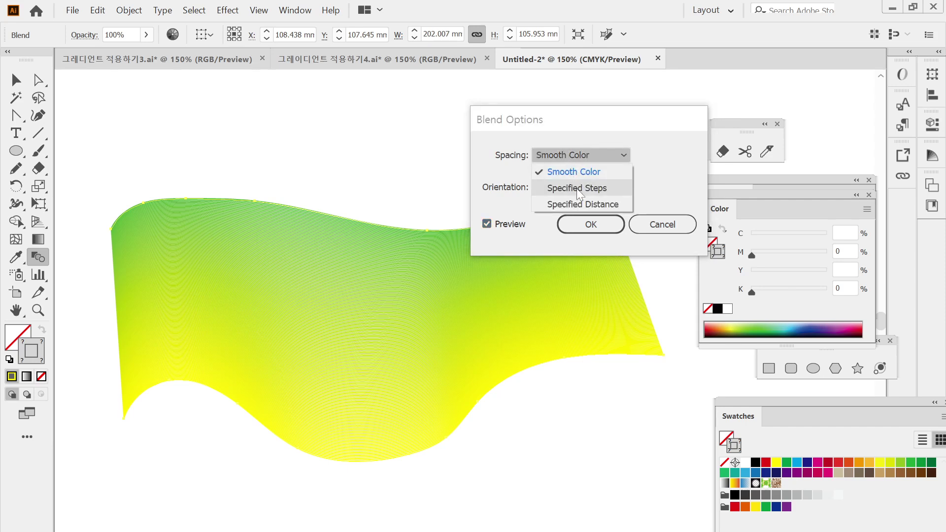
pyautogui.click(602, 188)
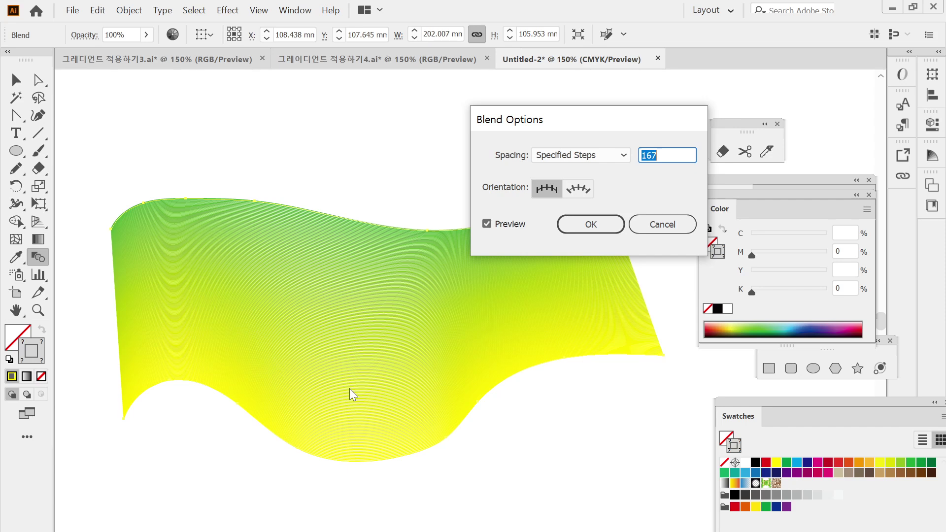
pyautogui.click(675, 155)
pyautogui.doubleClick(653, 156)
pyautogui.write('10')
pyautogui.click(486, 224)
pyautogui.click(487, 223)
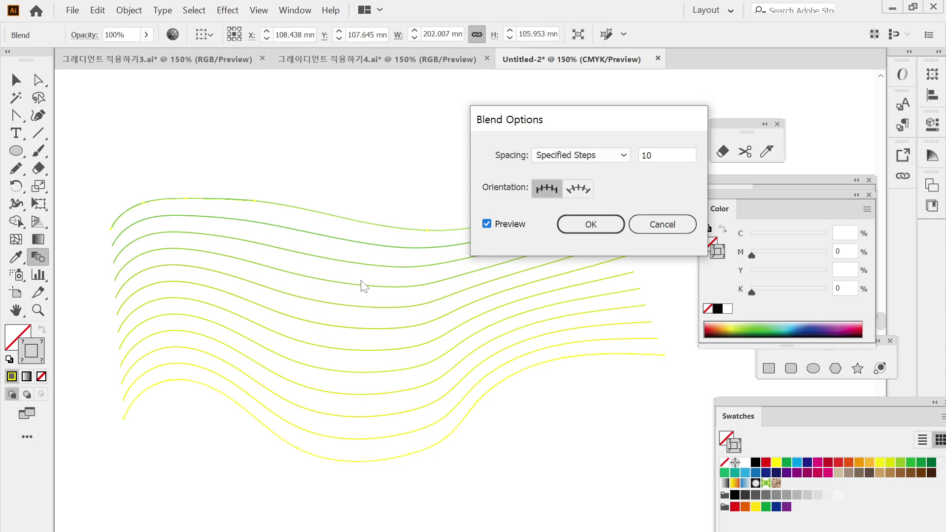
# Set the blend's specified steps to 100 and refresh the preview.
pyautogui.moveTo(659, 154); pyautogui.dragTo(641, 156)
pyautogui.write('100')
pyautogui.click(487, 225)
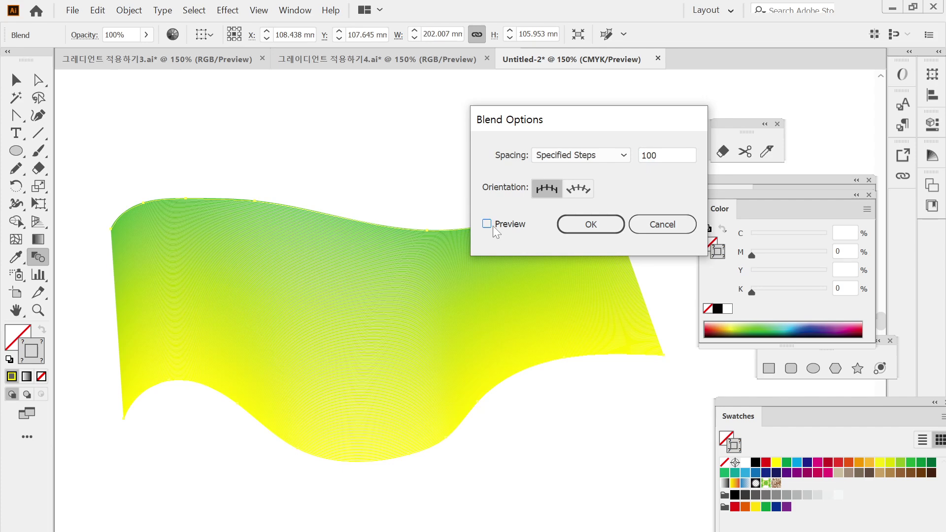
pyautogui.click(493, 225)
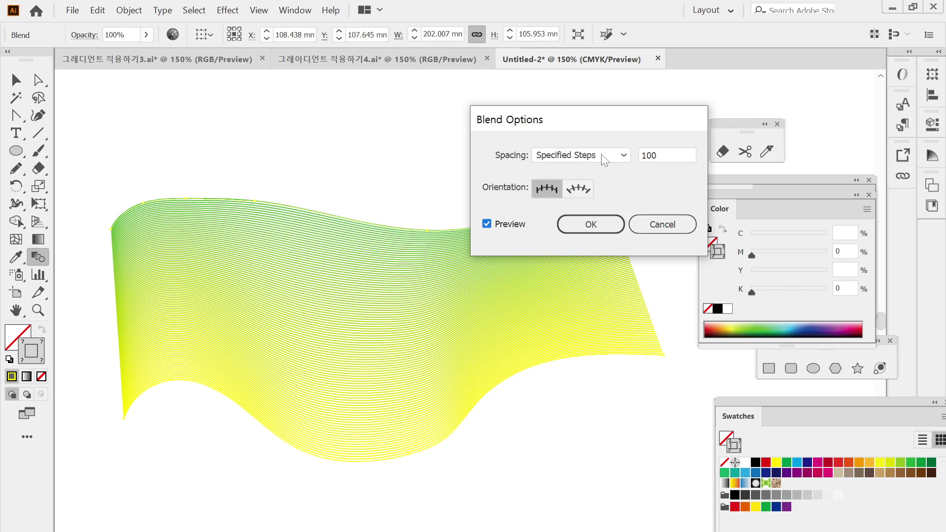
# Change the blend spacing to Specified Distance of 10 mm, refresh the preview and apply the options.
pyautogui.click(620, 155)
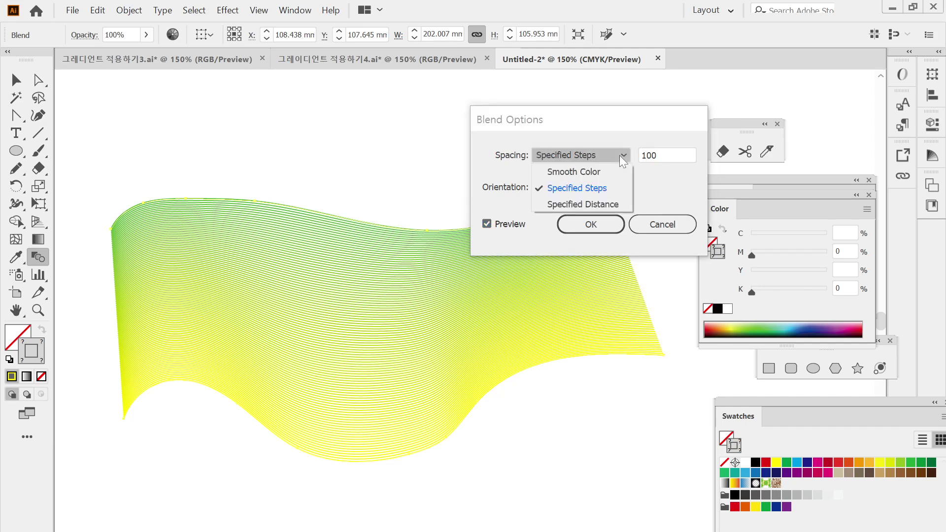
pyautogui.click(619, 203)
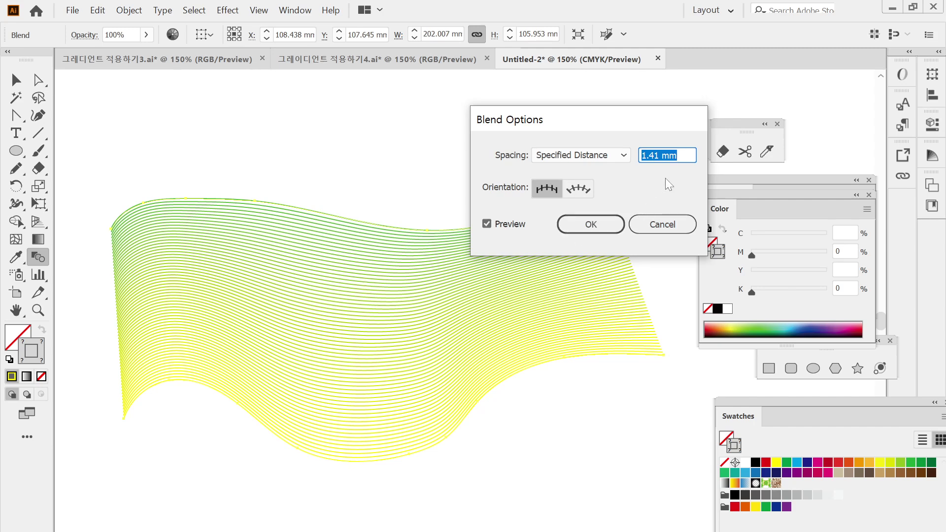
pyautogui.doubleClick(663, 155)
pyautogui.write('10')
pyautogui.click(510, 225)
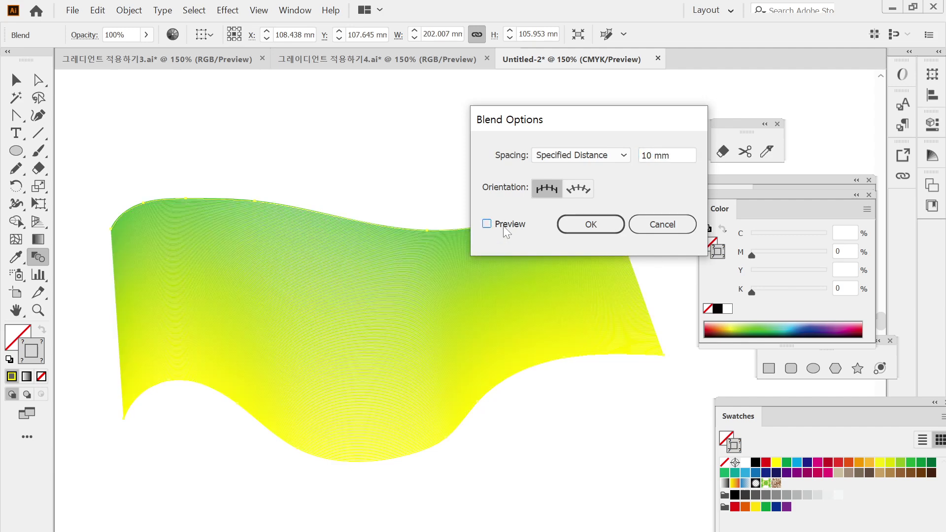
pyautogui.click(511, 224)
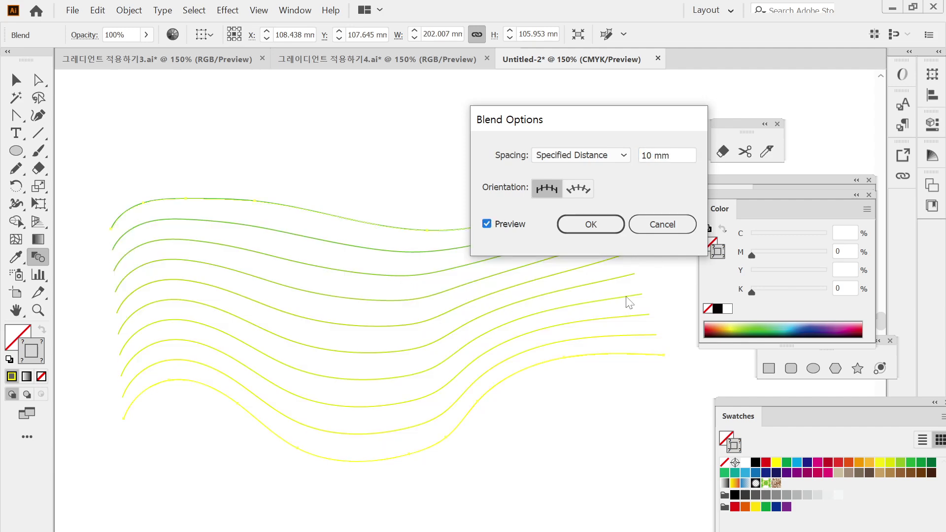
pyautogui.click(603, 155)
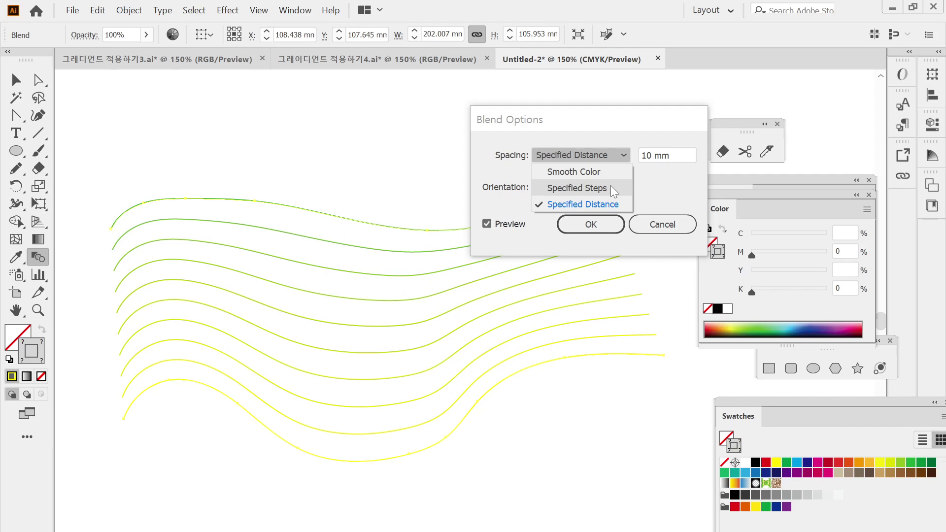
pyautogui.click(679, 219)
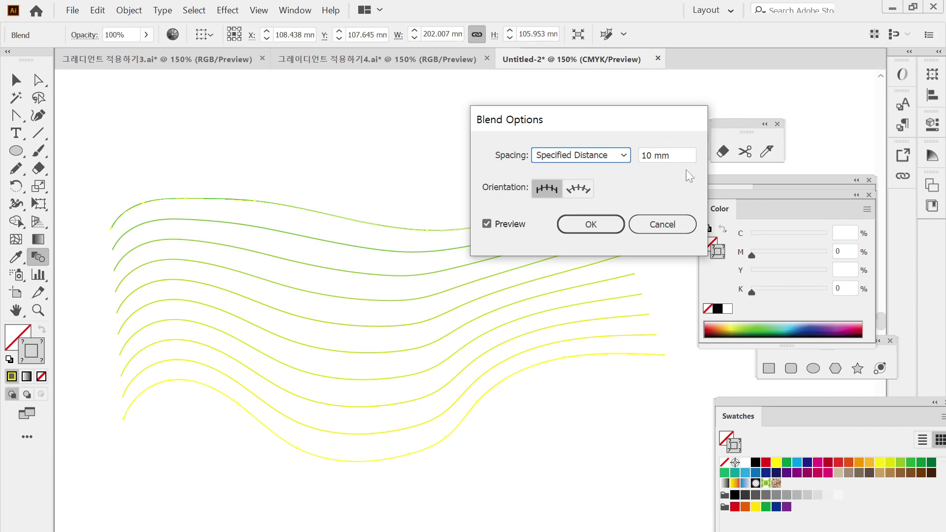
pyautogui.click(605, 225)
# Try to select only the blend's top green line through its anchor points with the Direct Selection tool.
pyautogui.click(17, 80)
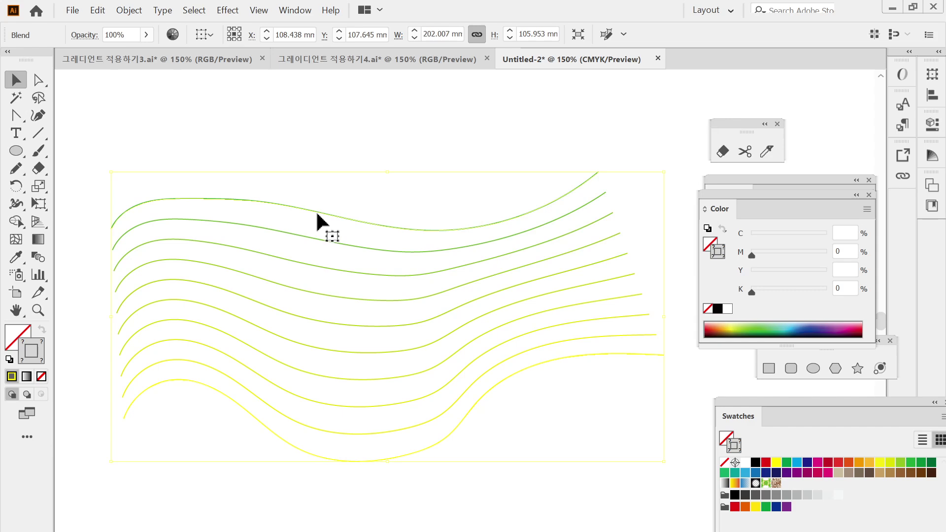
pyautogui.click(40, 81)
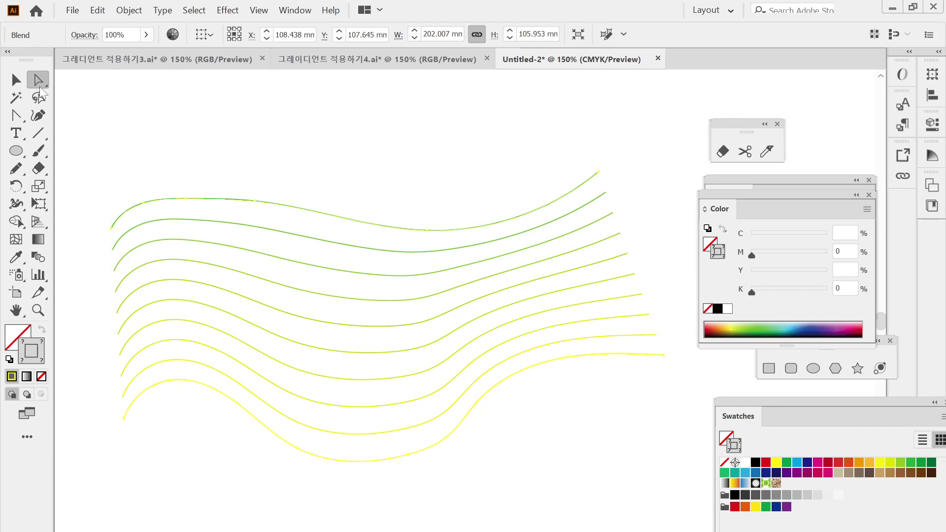
pyautogui.click(323, 204)
pyautogui.click(340, 217)
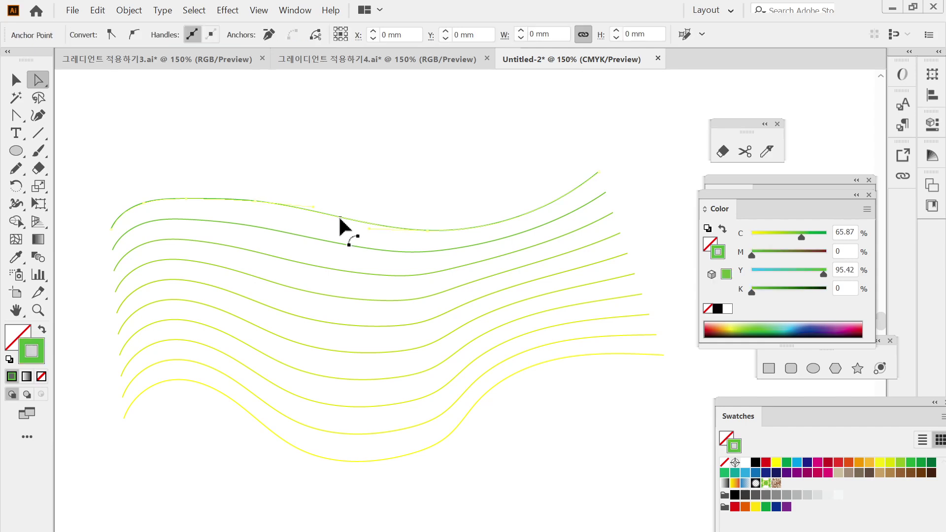
pyautogui.scroll(-1, 345, 228)
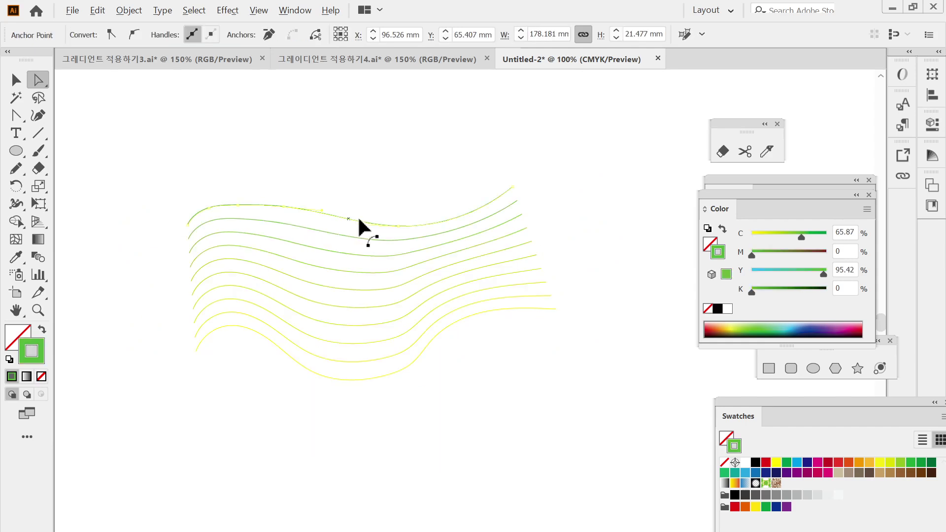
pyautogui.moveTo(376, 245); pyautogui.dragTo(348, 275)
pyautogui.hotkey('ctrl', 'z')
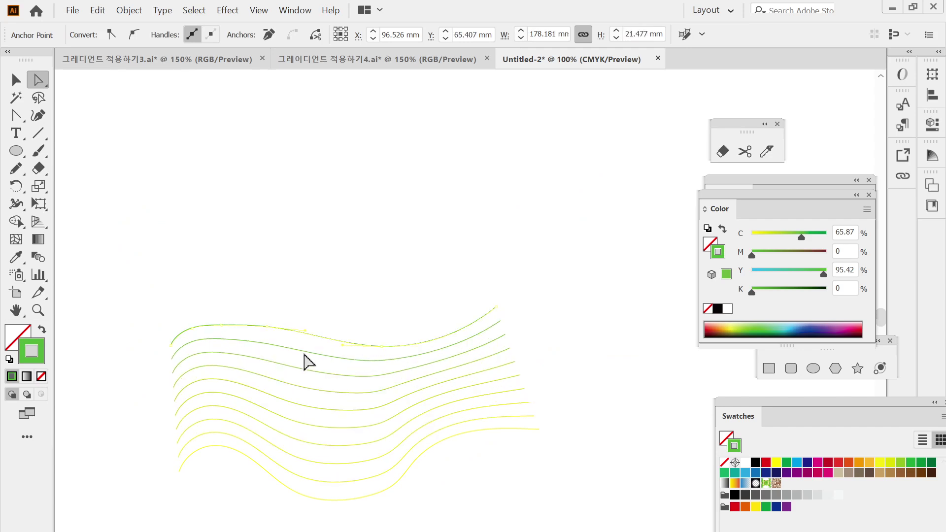
pyautogui.click(254, 331)
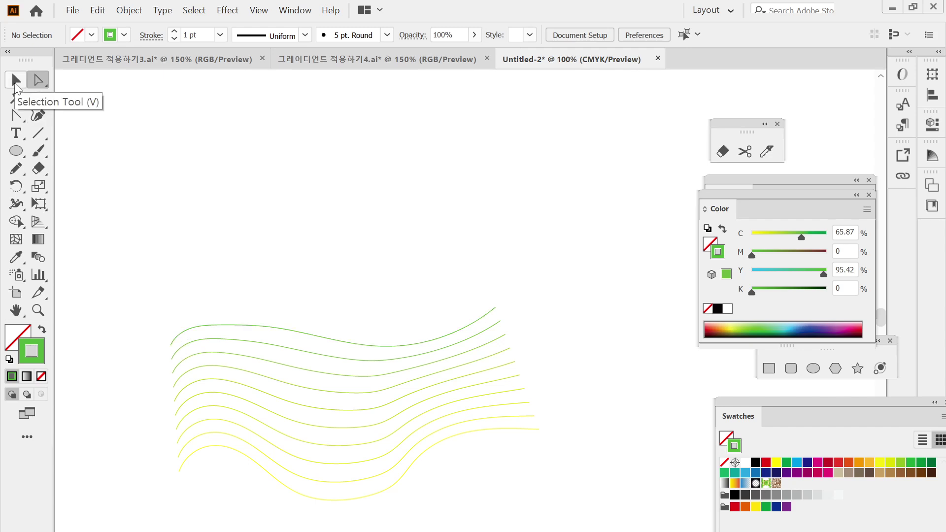
# Lasso the whole top green line of the blend and move it straight up, away from the yellow line.
pyautogui.click(42, 102)
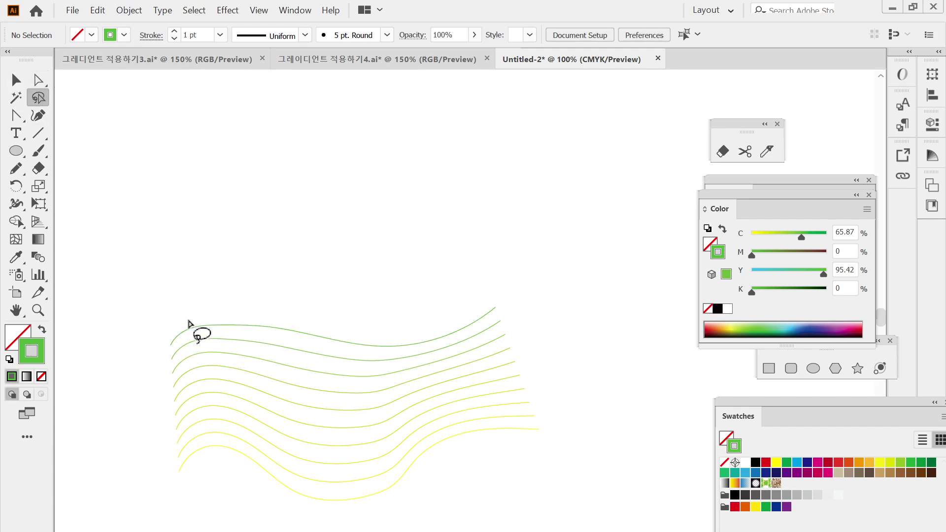
pyautogui.moveTo(183, 319)
pyautogui.mouseDown()
pyautogui.moveTo(164, 354)
pyautogui.moveTo(188, 335)
pyautogui.moveTo(220, 331)
pyautogui.moveTo(398, 353)
pyautogui.moveTo(473, 331)
pyautogui.moveTo(501, 302)
pyautogui.moveTo(314, 316)
pyautogui.moveTo(217, 306)
pyautogui.moveTo(186, 324)
pyautogui.mouseUp()
pyautogui.click(39, 79)
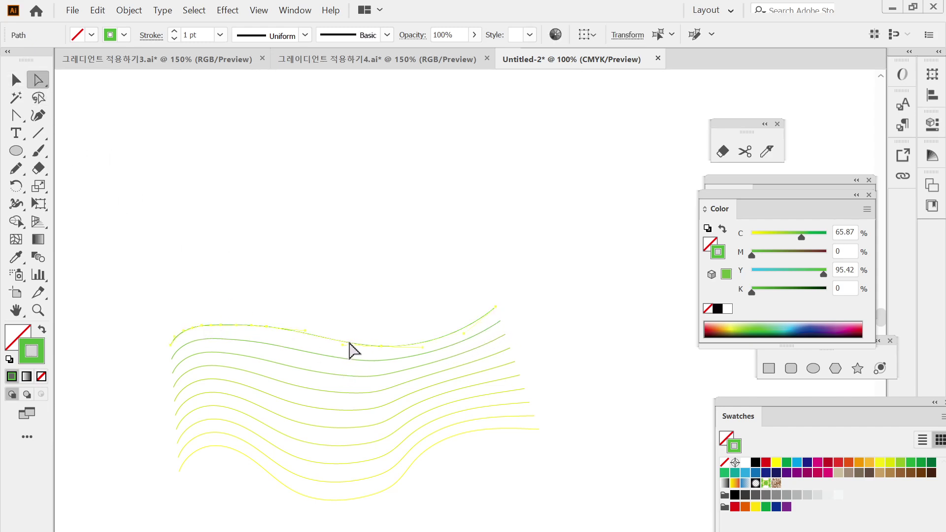
pyautogui.moveTo(349, 343); pyautogui.dragTo(348, 168)
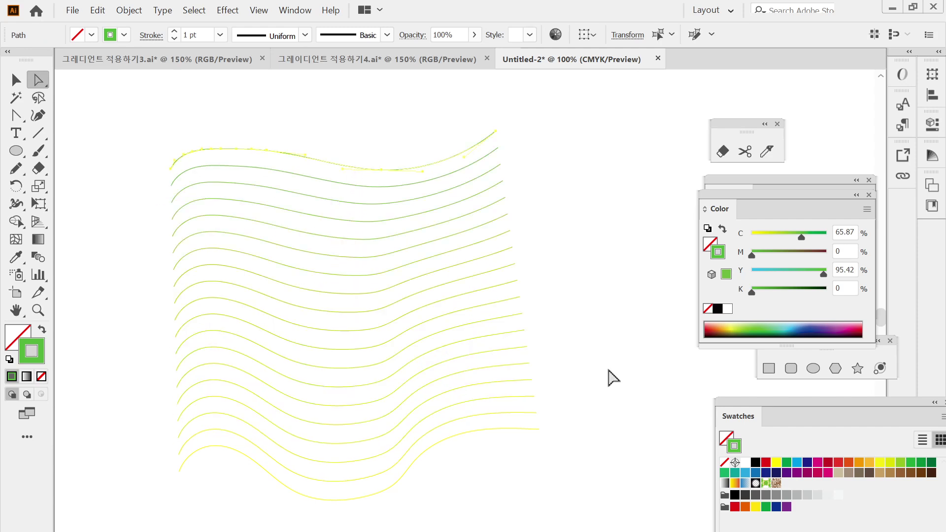
pyautogui.hotkey('ctrl', 'z')
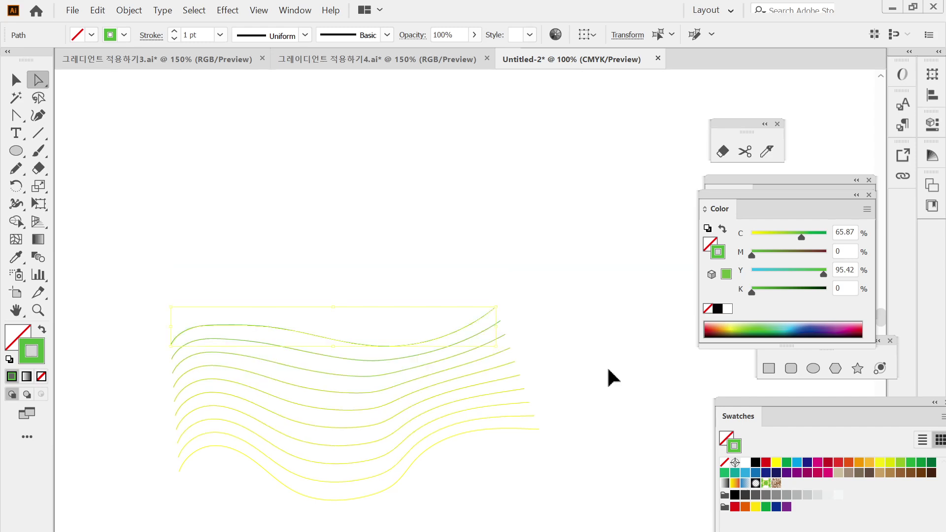
pyautogui.hotkey('ctrl', 'shift', 'z')
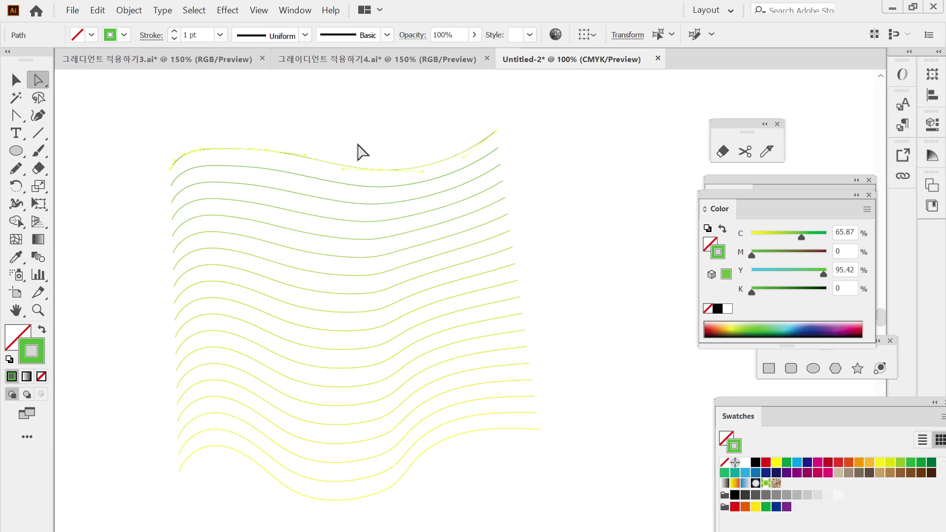
# Reopen the Blend Options and apply Specified Steps spacing with 10 steps, with the preview on.
pyautogui.doubleClick(38, 256)
pyautogui.click(608, 157)
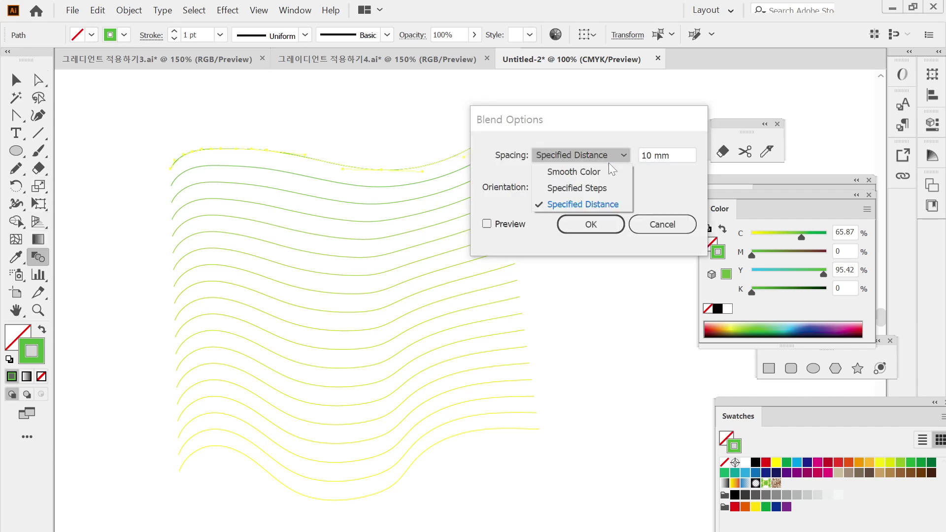
pyautogui.click(608, 186)
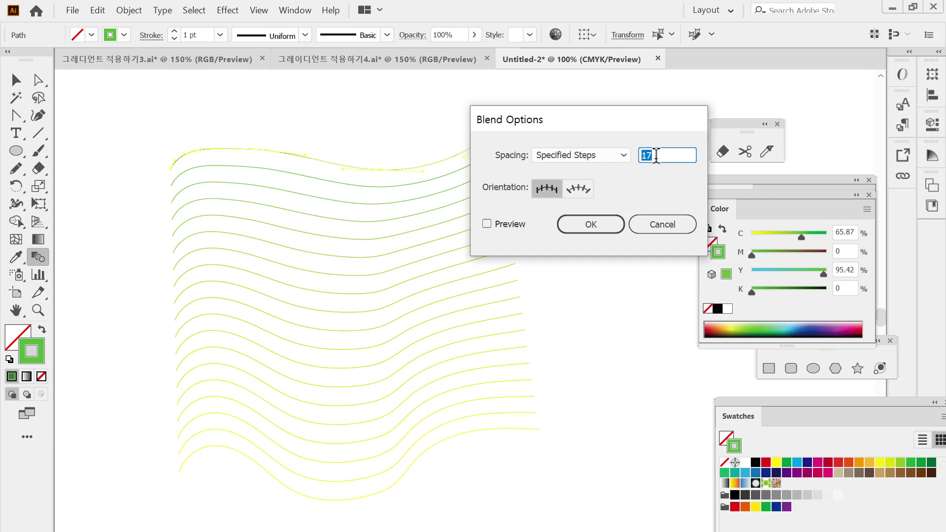
pyautogui.write('10')
pyautogui.click(508, 225)
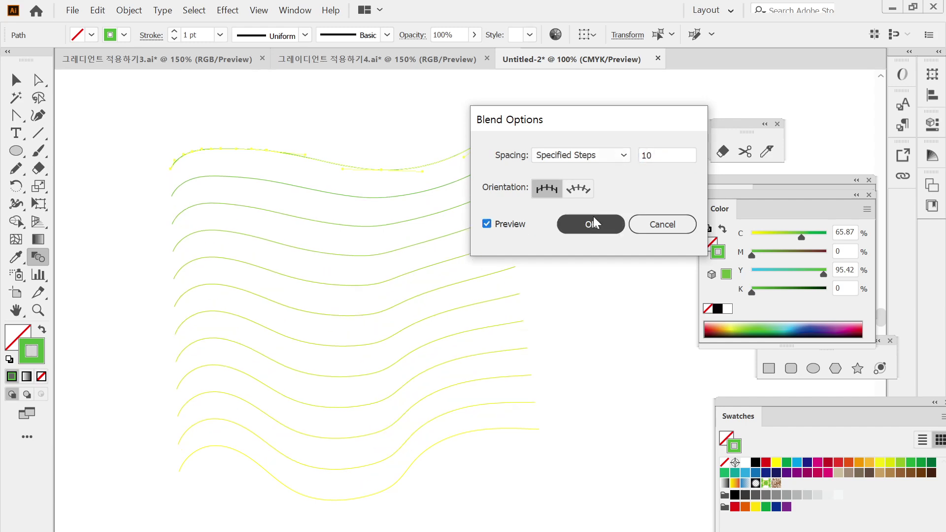
pyautogui.click(591, 224)
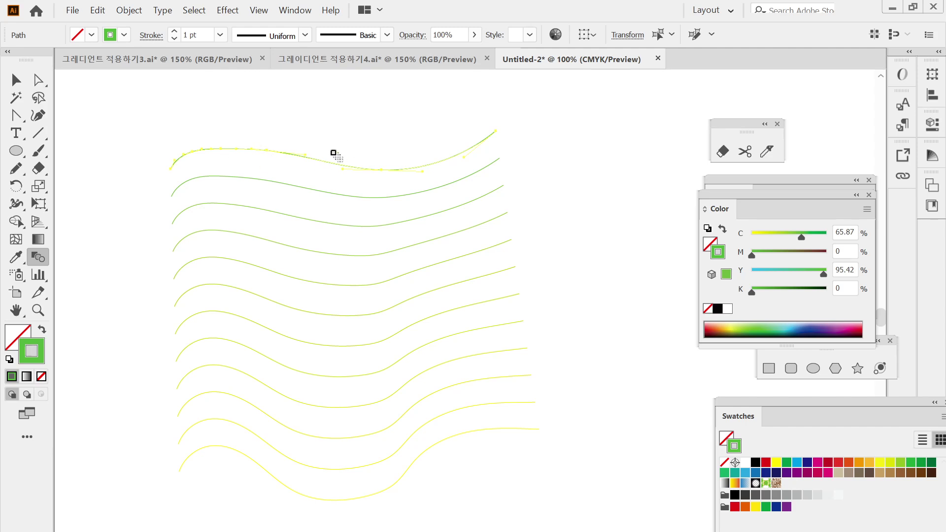
# Move the top green line farther up in two stages to widen the gaps between the blended lines.
pyautogui.click(42, 82)
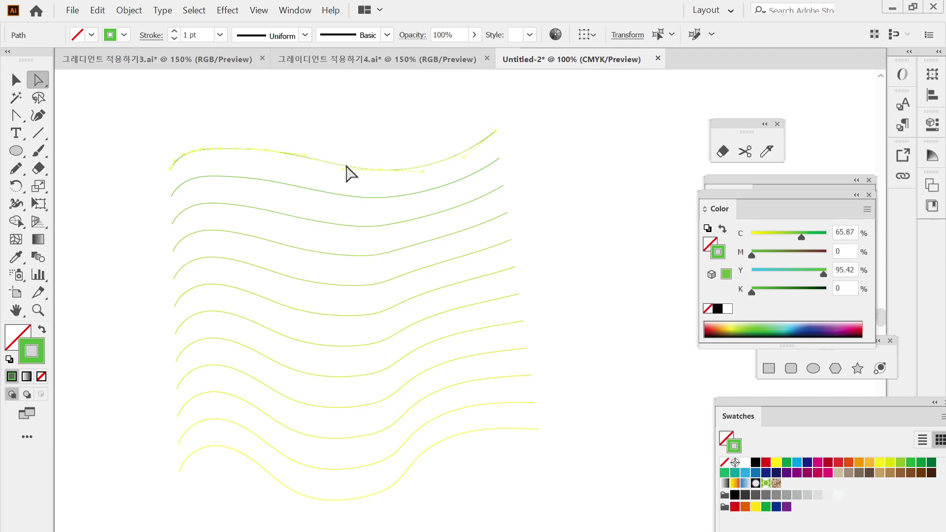
pyautogui.moveTo(347, 166); pyautogui.dragTo(349, 120)
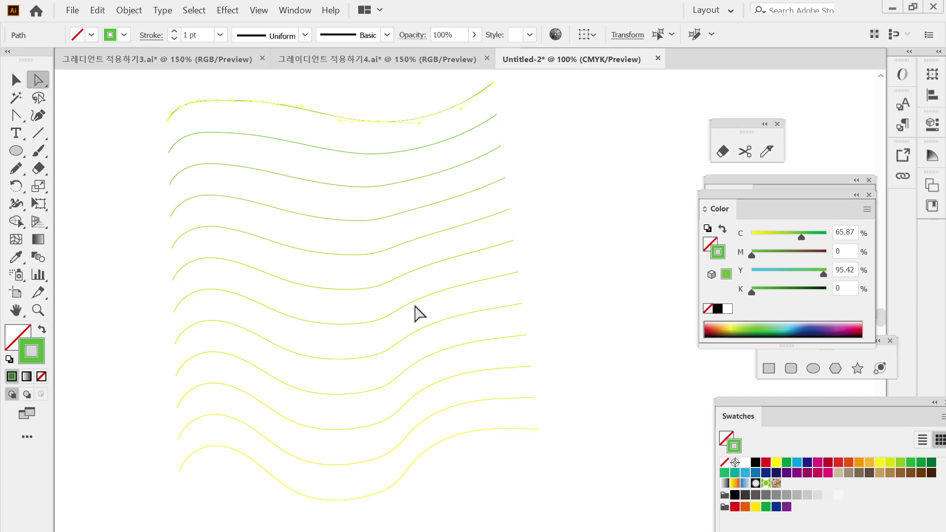
pyautogui.scroll(1, 414, 313)
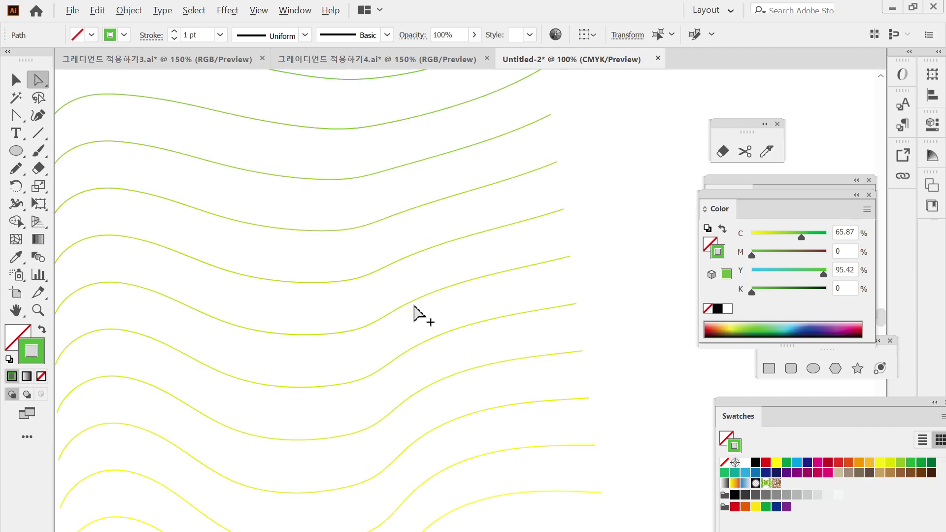
pyautogui.scroll(-2, 414, 313)
pyautogui.moveTo(380, 258); pyautogui.dragTo(352, 426)
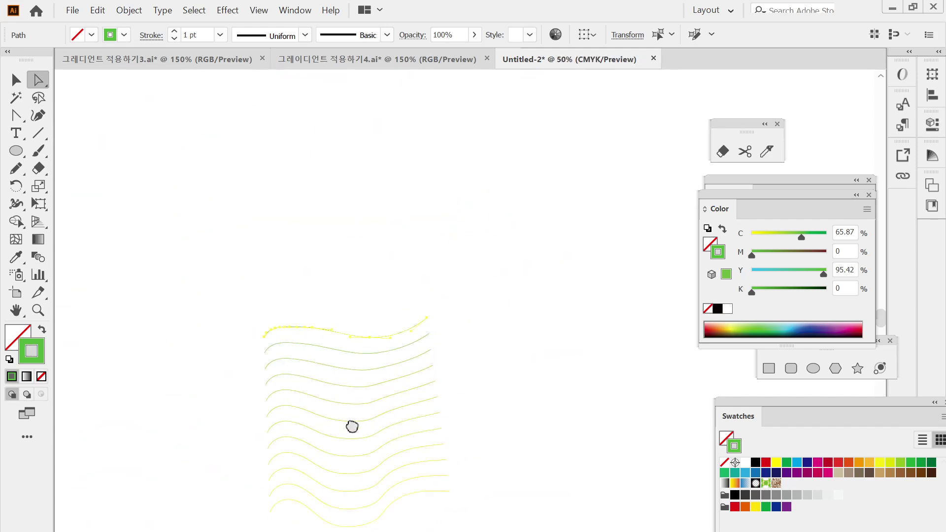
pyautogui.moveTo(370, 337); pyautogui.dragTo(373, 142)
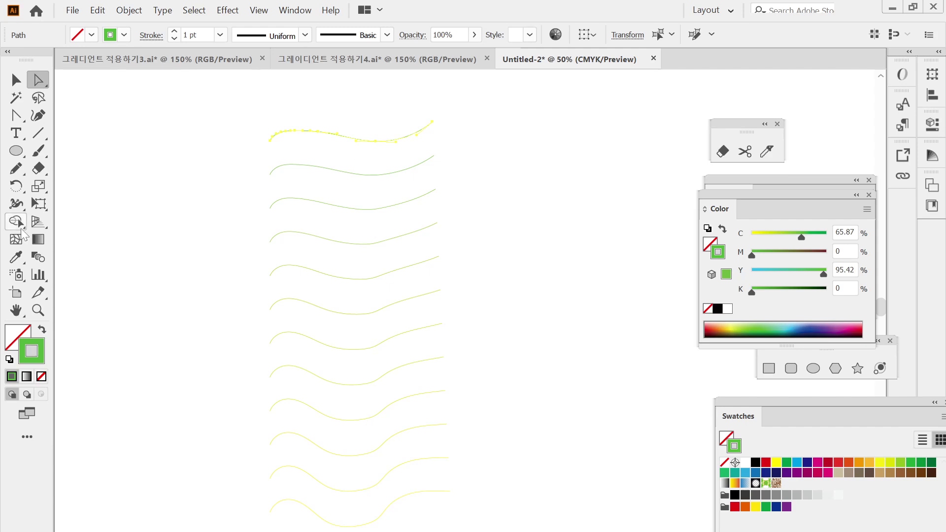
# Review the Spacing and Orientation choices in the Blend Options and close them with the settings kept.
pyautogui.doubleClick(38, 258)
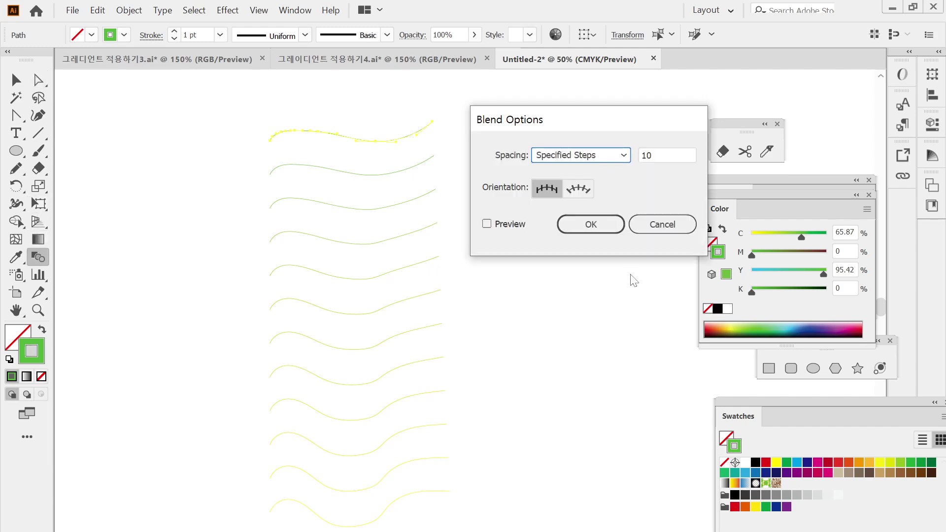
pyautogui.click(624, 156)
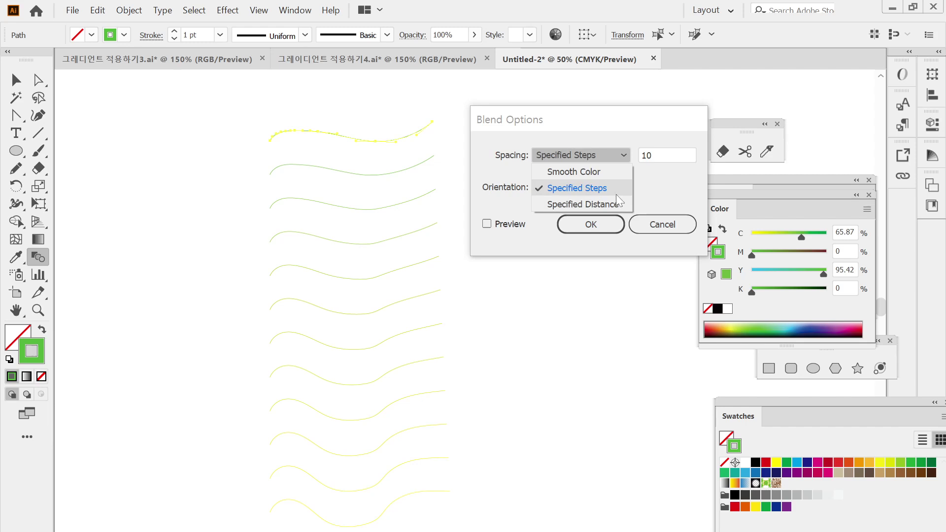
pyautogui.click(651, 188)
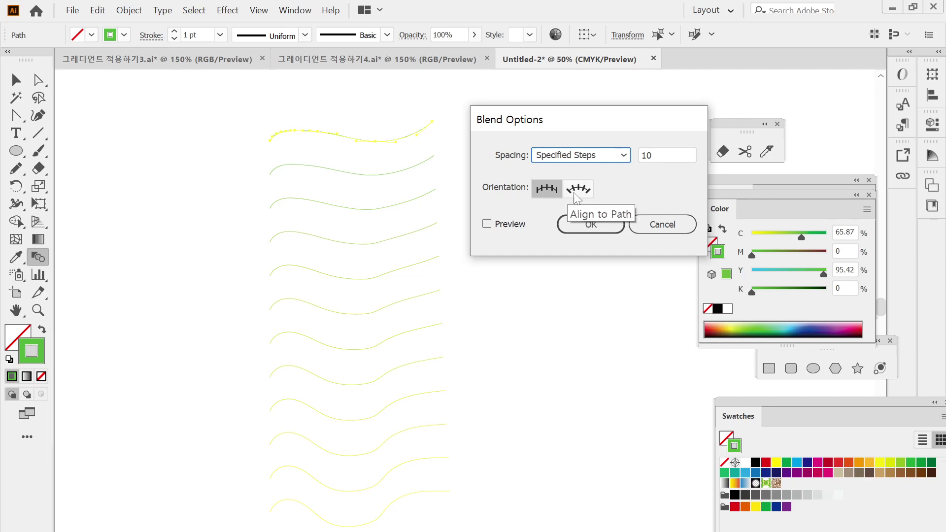
pyautogui.click(596, 221)
# Select the entire wavy-line blend and delete it to clear the artboard.
pyautogui.click(16, 80)
pyautogui.moveTo(235, 104); pyautogui.dragTo(542, 530)
pyautogui.press('Delete')
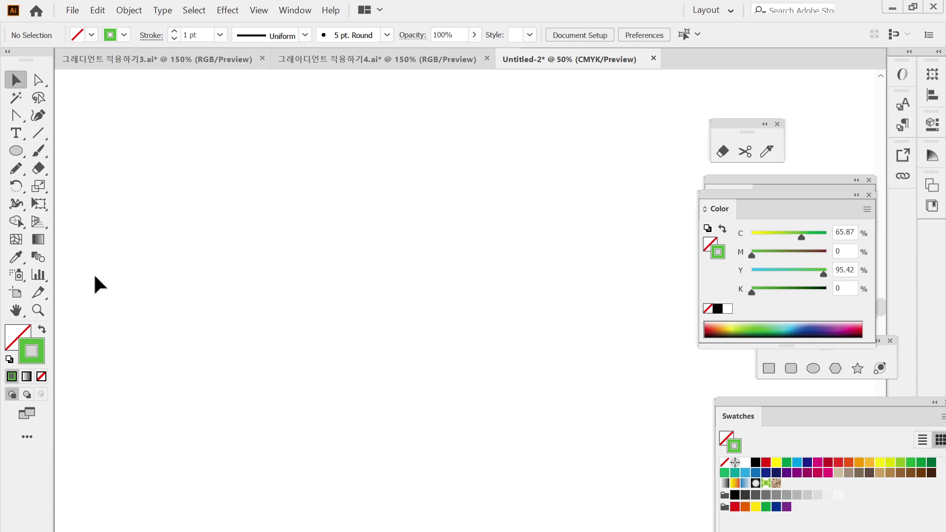
# Draw a circle in the artboard's upper-left area and swap its fill and stroke to make it solid green without an outline.
pyautogui.click(11, 156)
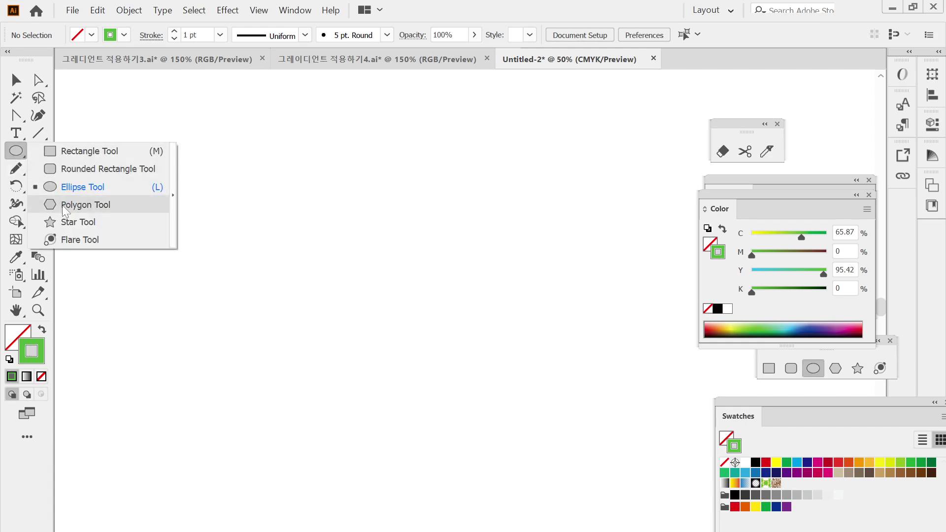
pyautogui.click(73, 189)
pyautogui.moveTo(146, 195); pyautogui.dragTo(270, 319)
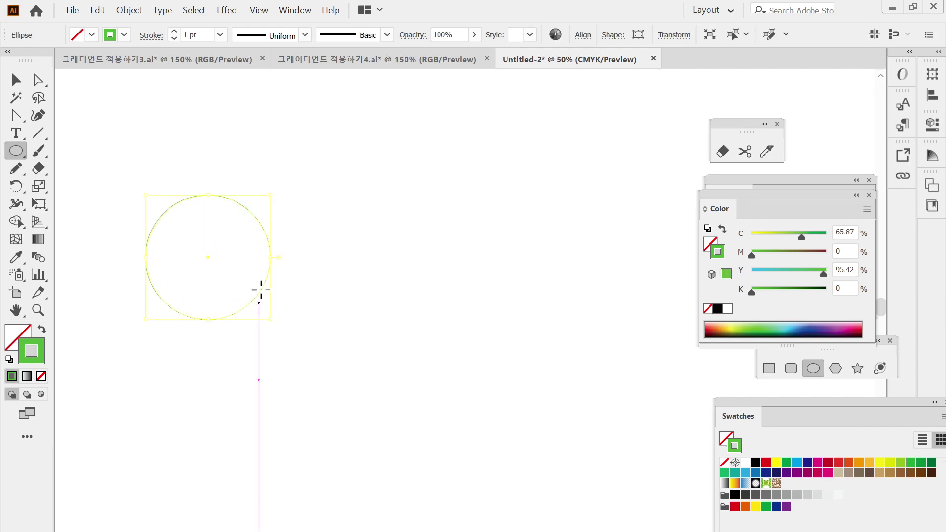
pyautogui.click(42, 330)
pyautogui.moveTo(208, 257); pyautogui.dragTo(185, 223)
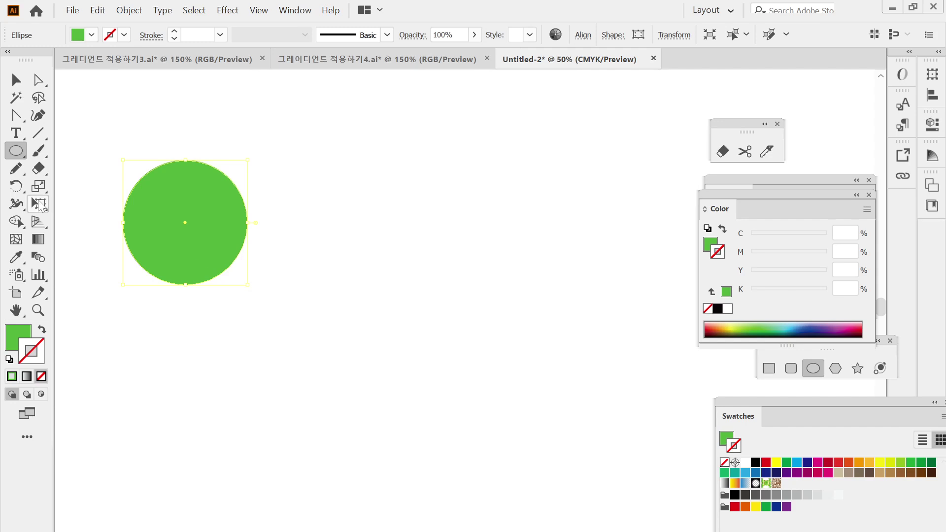
# Draw a slightly rotated five-pointed star in the artboard's lower-right area, fill it with red (M 100, Y 100) and deselect it.
pyautogui.moveTo(16, 150); pyautogui.dragTo(74, 220)
pyautogui.moveTo(535, 414); pyautogui.dragTo(590, 466)
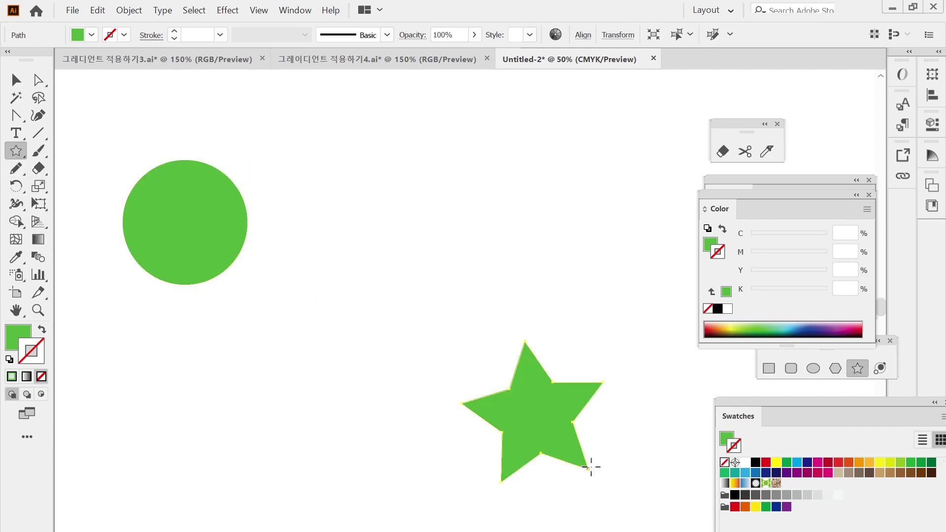
pyautogui.click(766, 463)
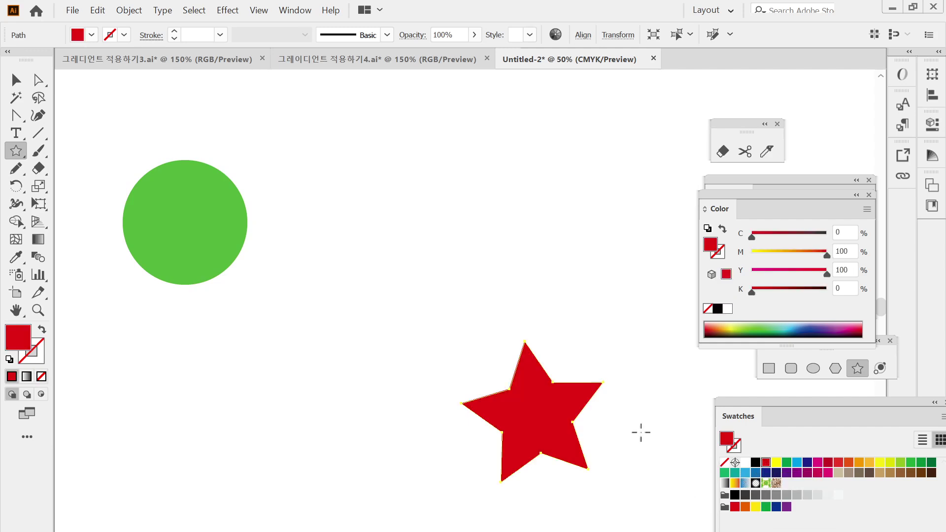
pyautogui.keyDown('ctrl'); pyautogui.click(640, 390); pyautogui.keyUp('ctrl')
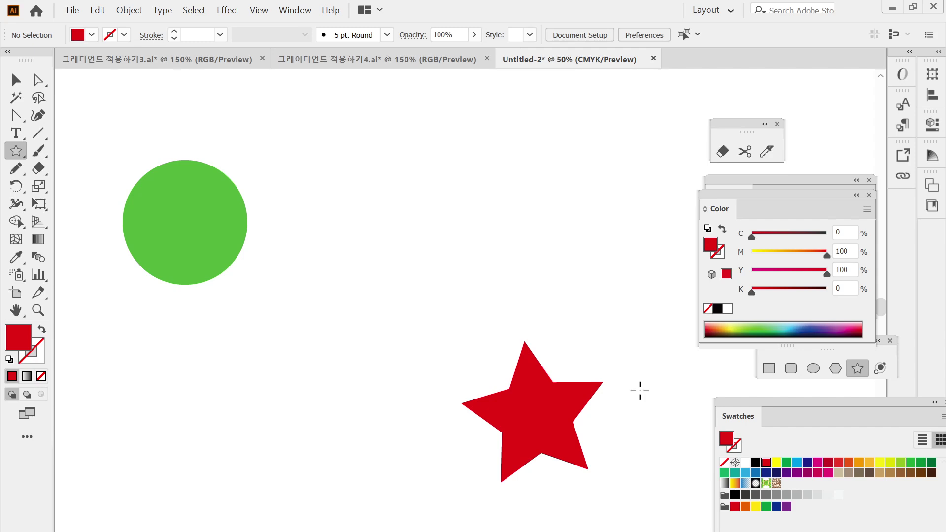
# Select the green circle and the red star together and review the available Blend commands without applying one.
pyautogui.moveTo(107, 142); pyautogui.dragTo(639, 519)
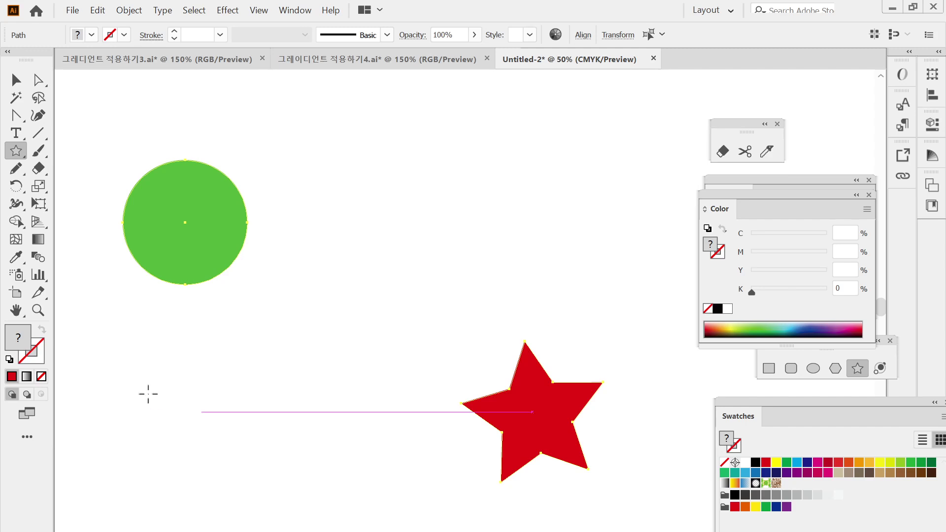
pyautogui.click(137, 11)
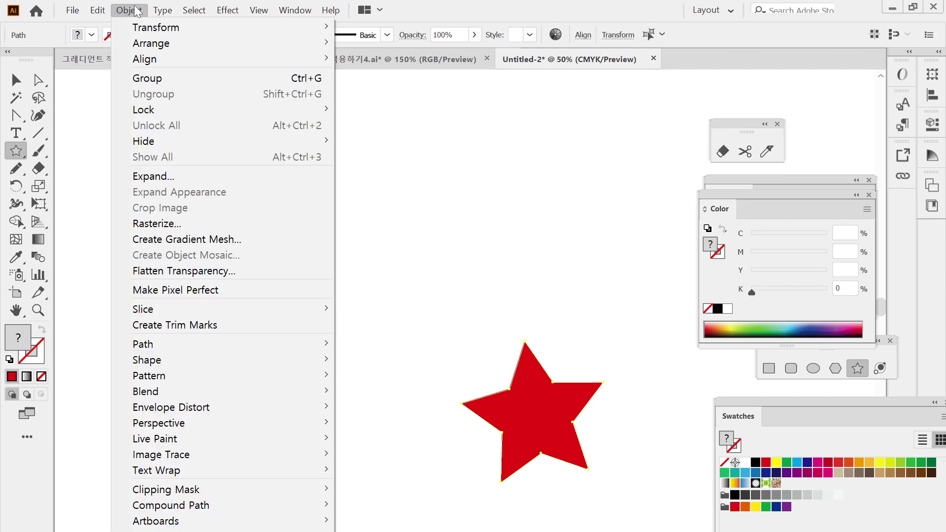
pyautogui.moveTo(211, 394)
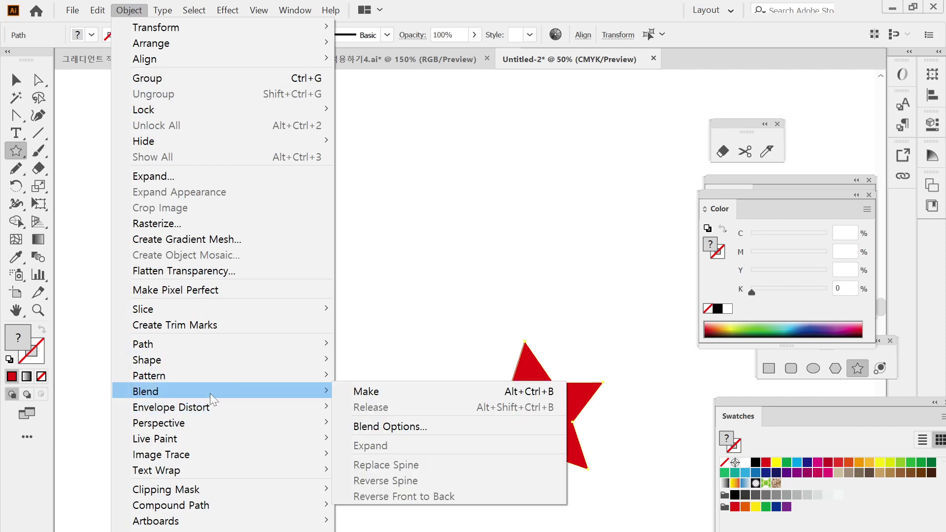
pyautogui.press('Escape')
pyautogui.press('Escape')
# Try blending the circle into the star from their interiors and from the circle's top anchor to the star's lower-left tip, undoing each blend.
pyautogui.click(36, 256)
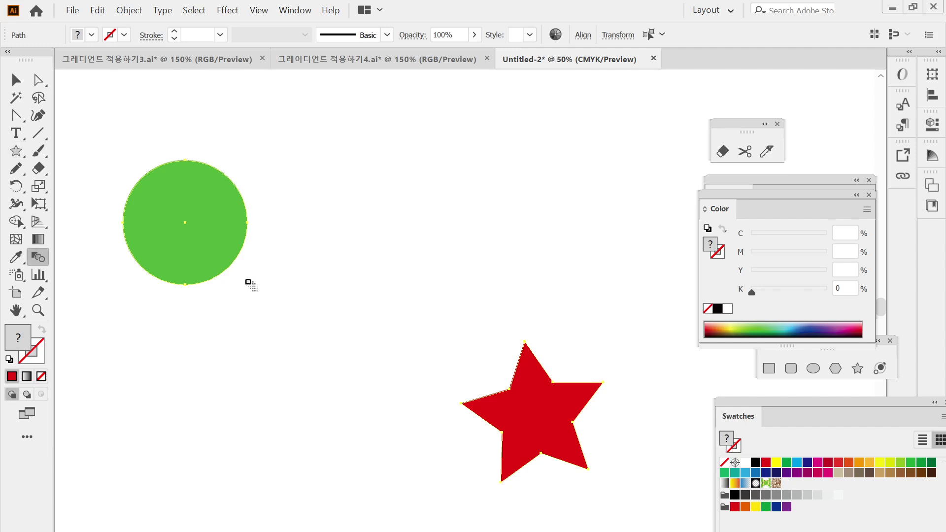
pyautogui.click(189, 240)
pyautogui.click(547, 418)
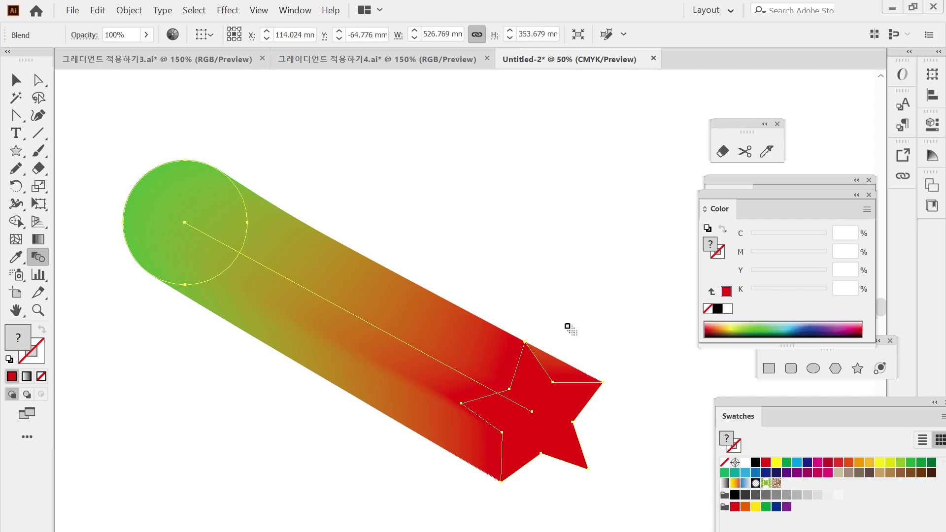
pyautogui.hotkey('ctrl', 'z')
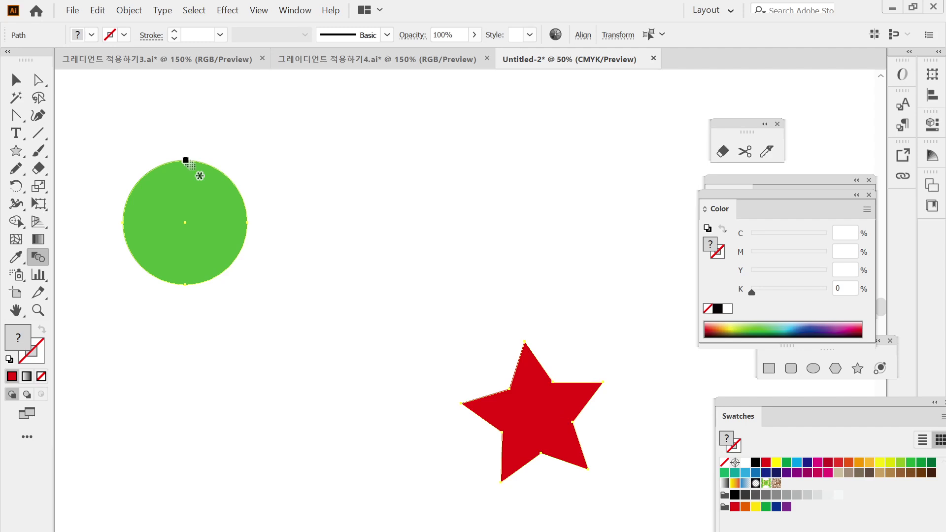
pyautogui.click(504, 484)
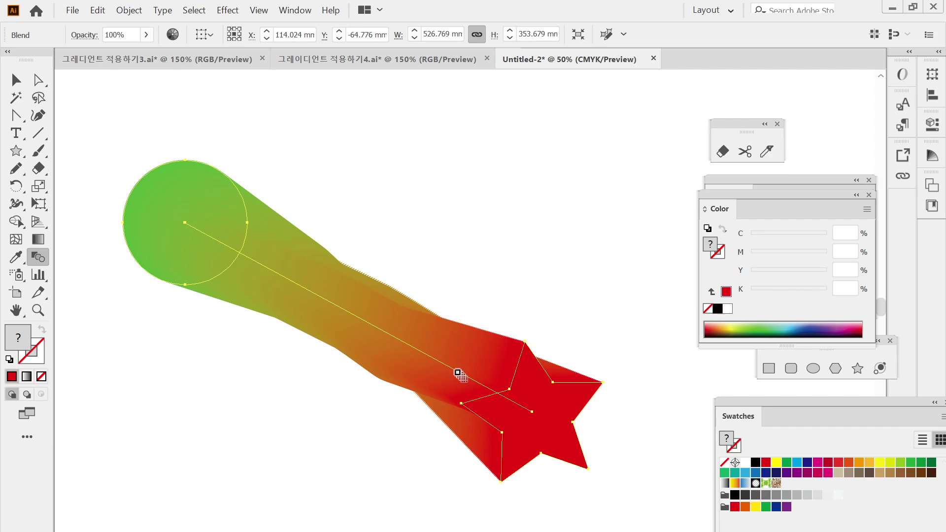
pyautogui.hotkey('ctrl', 'z')
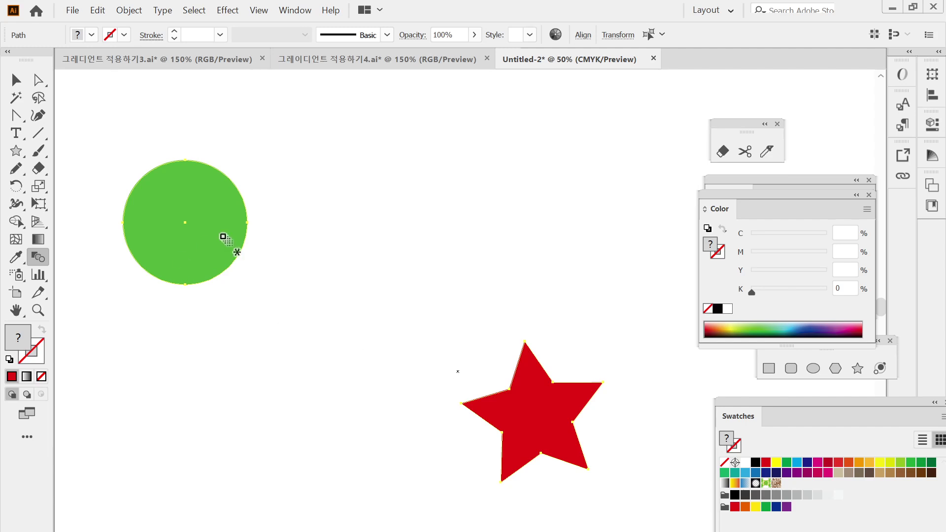
# Blend the green circle into the red star and set the spacing to 5 specified steps with the preview on.
pyautogui.click(223, 236)
pyautogui.click(599, 377)
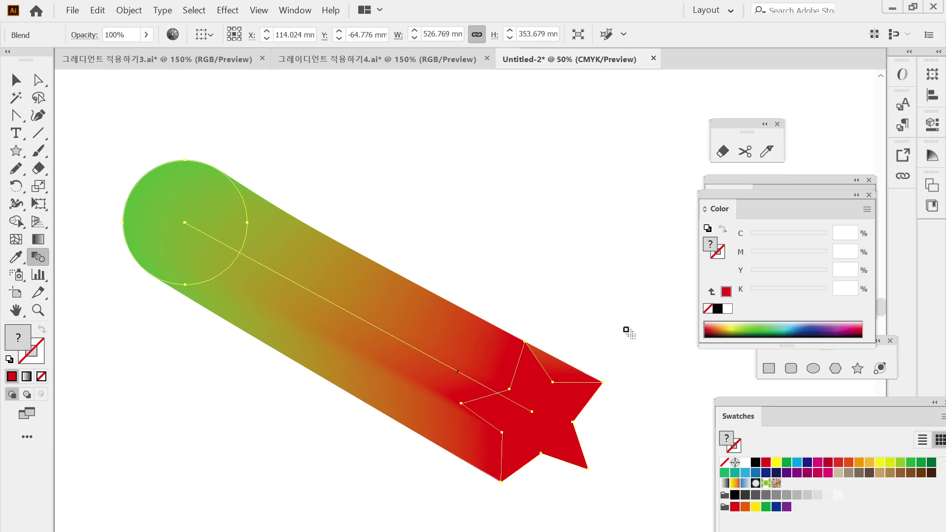
pyautogui.doubleClick(35, 257)
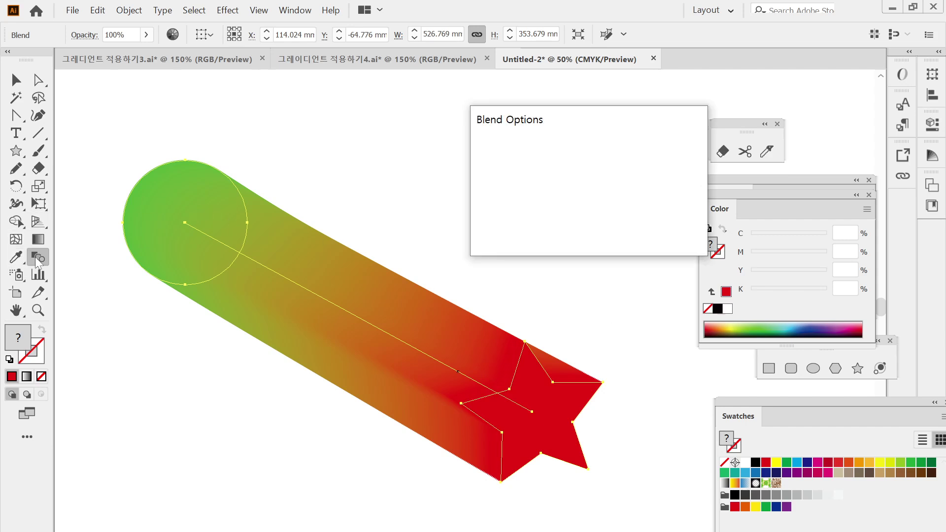
pyautogui.click(619, 157)
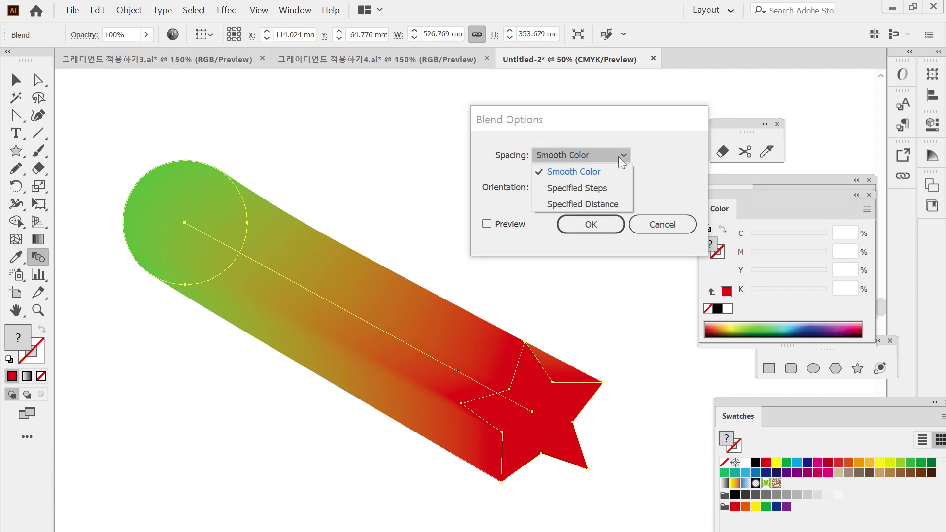
pyautogui.click(620, 190)
pyautogui.write('5')
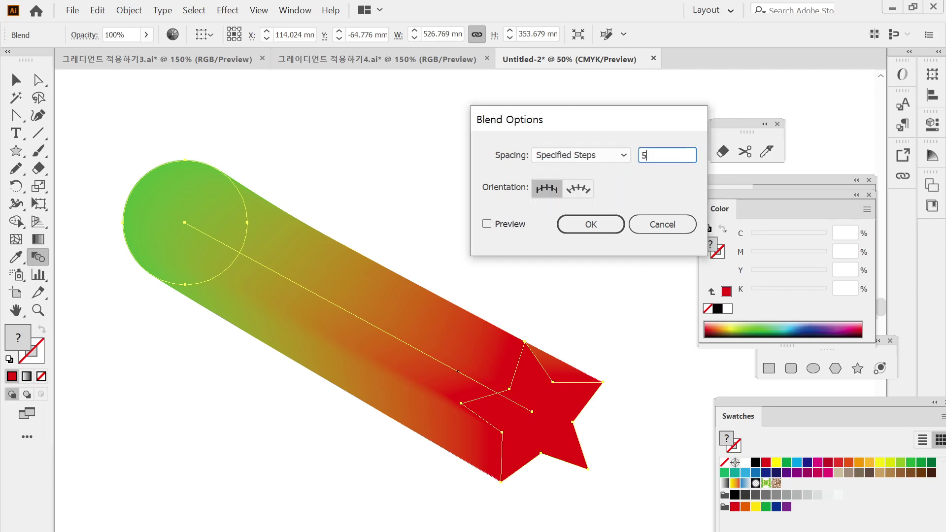
pyautogui.click(488, 224)
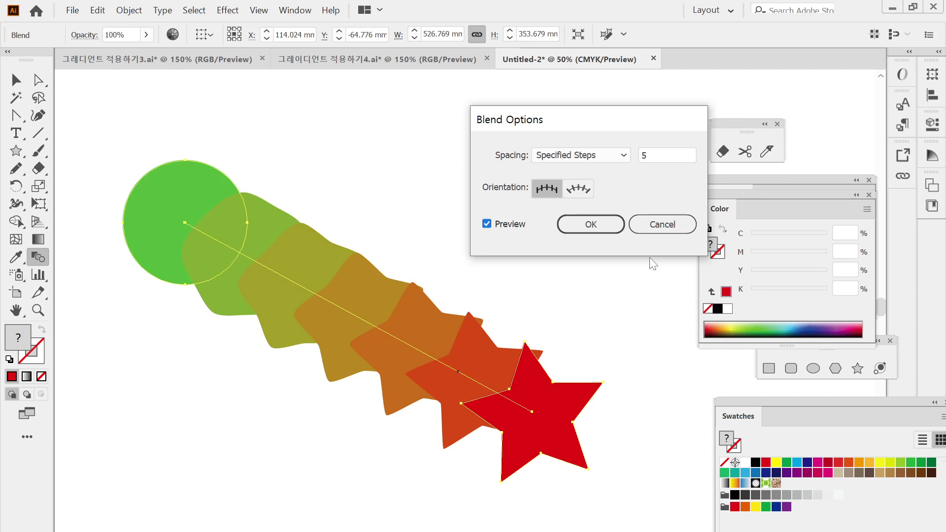
# Move the Blend Options off the artwork, compare both orientations and apply the blend with Align to Page.
pyautogui.moveTo(587, 126); pyautogui.dragTo(658, 121)
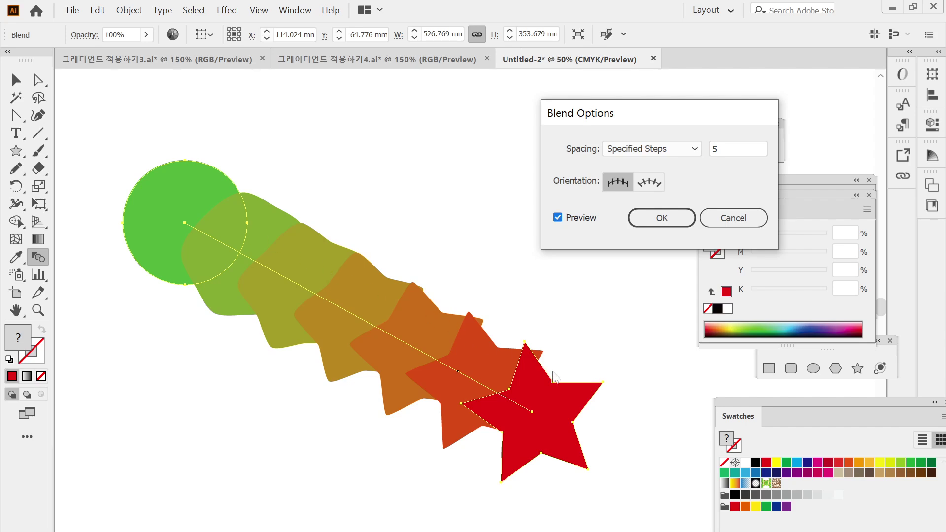
pyautogui.moveTo(554, 112); pyautogui.dragTo(400, 81)
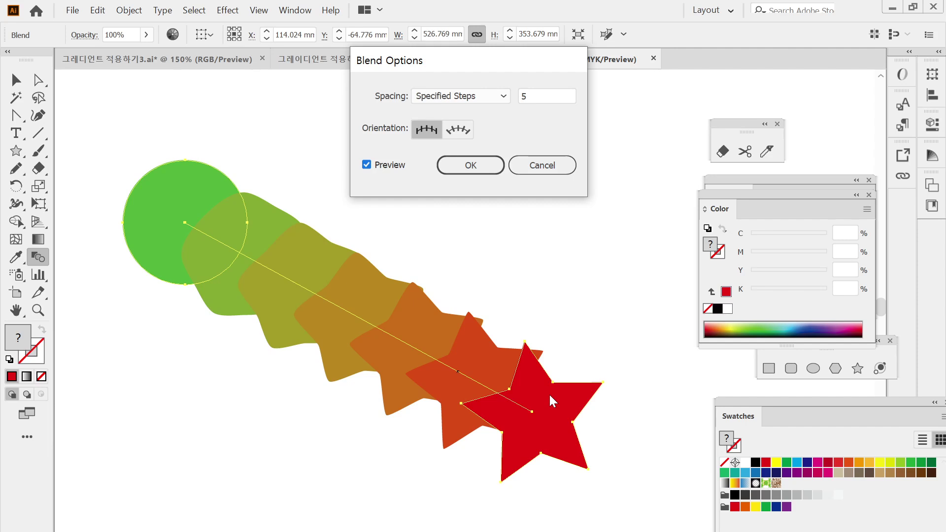
pyautogui.click(458, 130)
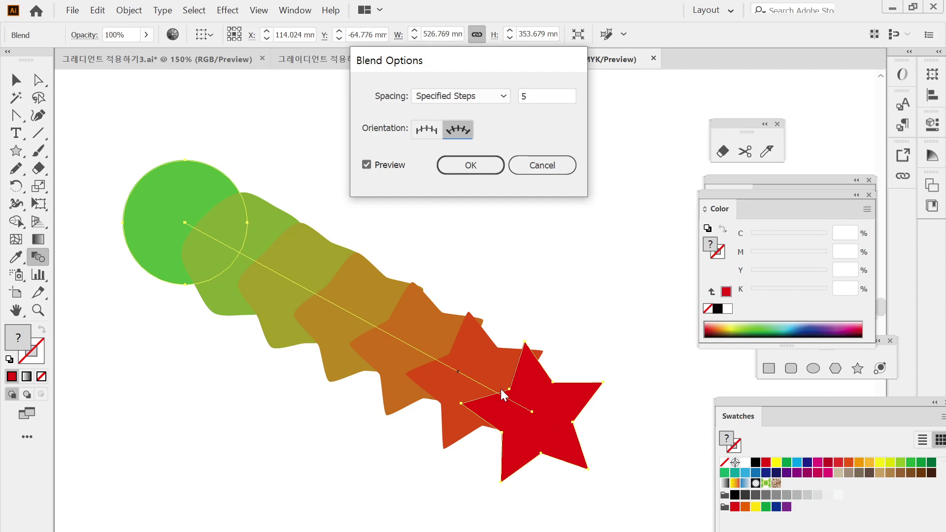
pyautogui.click(426, 130)
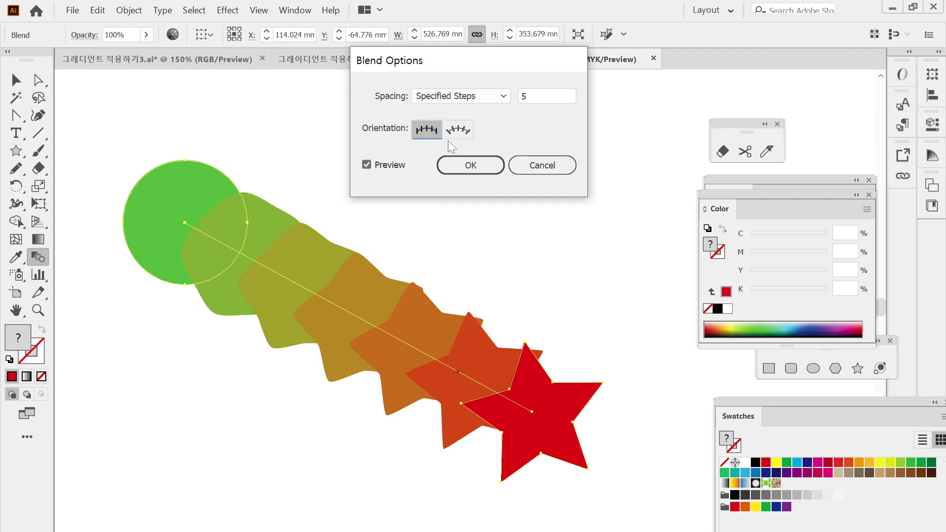
pyautogui.click(465, 167)
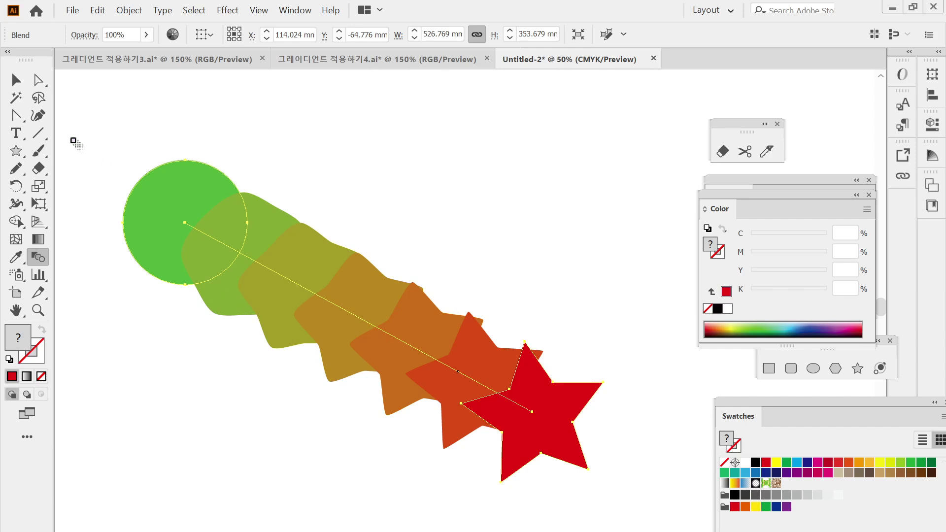
# Add an anchor point at the middle of the blend's spine and pull it up and to the right to bend the spine.
pyautogui.click(15, 116)
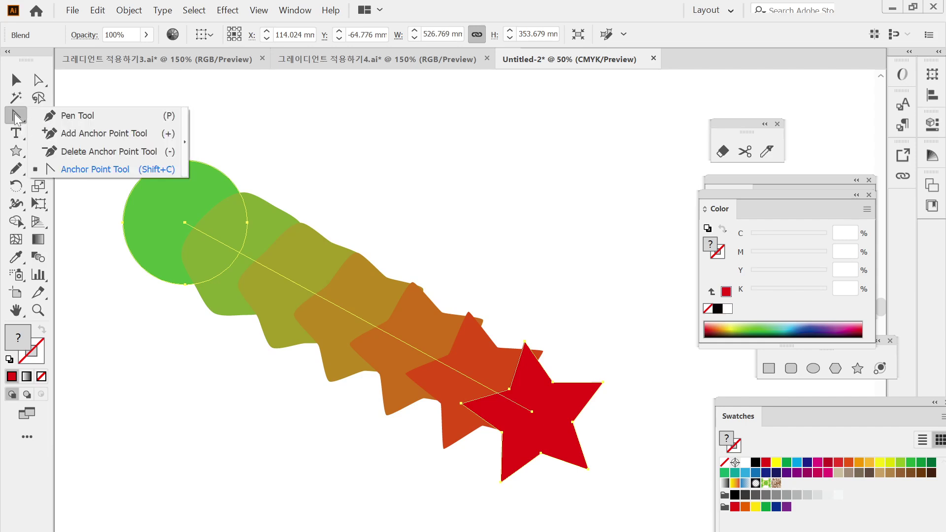
pyautogui.click(91, 117)
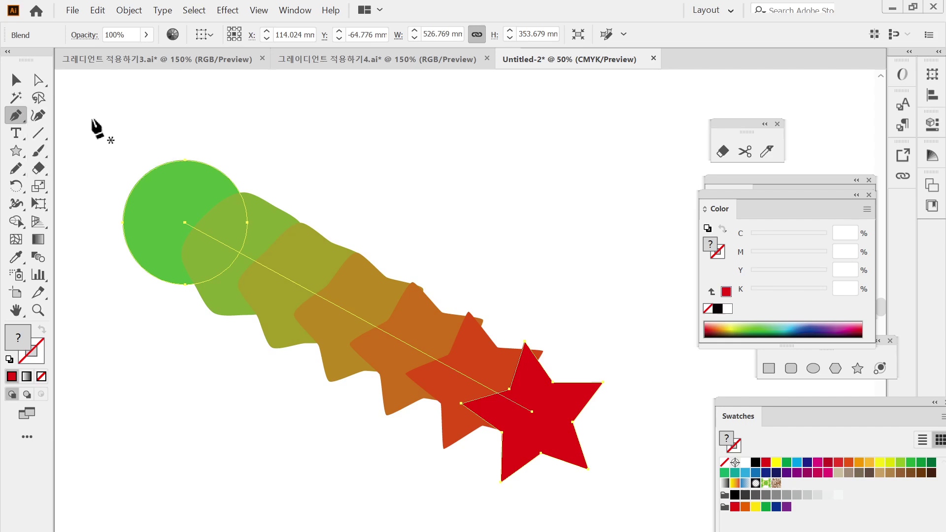
pyautogui.click(363, 320)
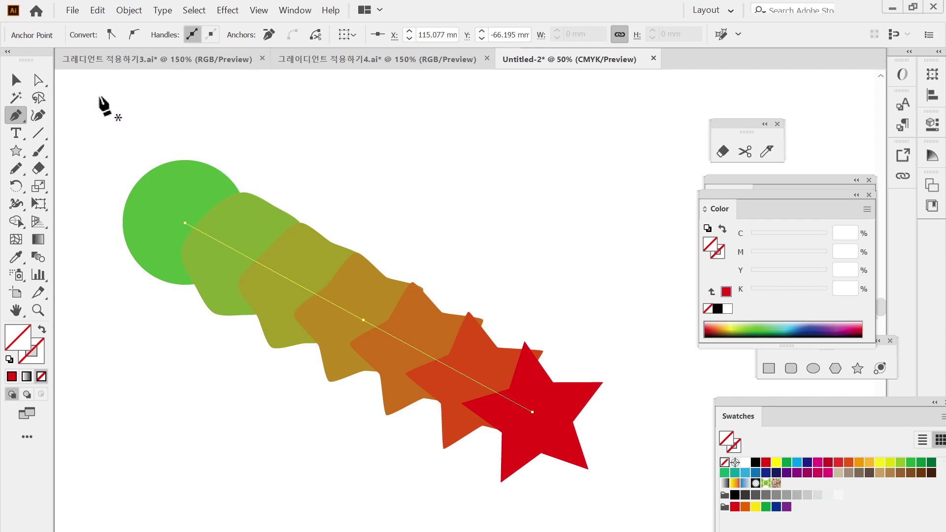
pyautogui.click(38, 80)
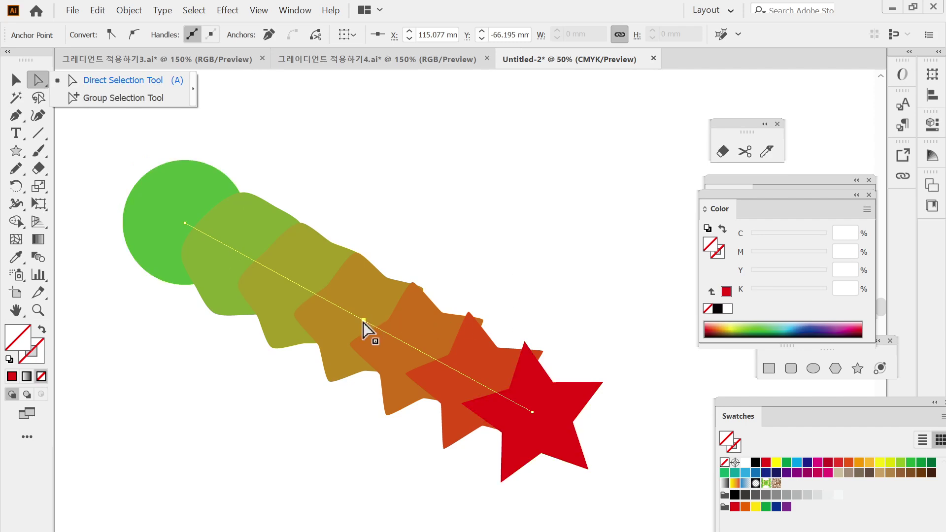
pyautogui.moveTo(363, 321); pyautogui.dragTo(416, 235)
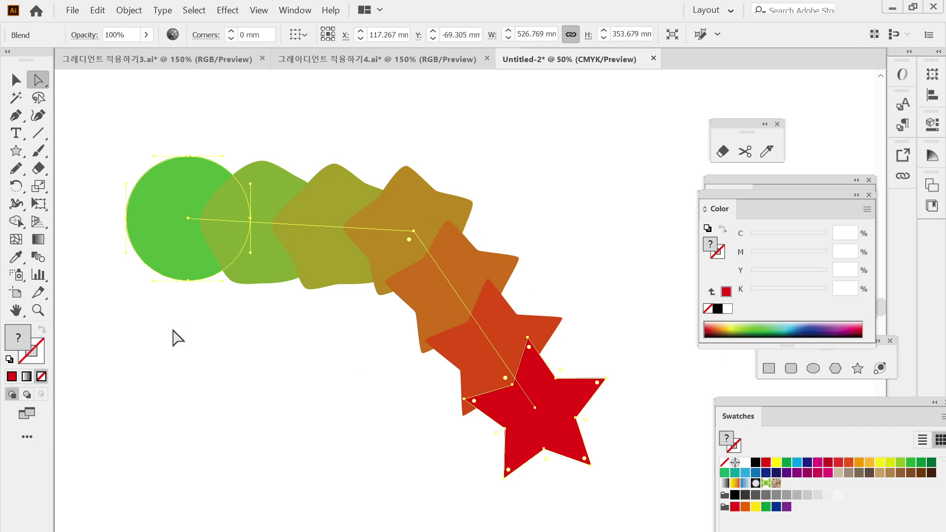
# Shift the spine's circle end down and to the left and its star end slightly down and right to form an arch.
pyautogui.click(218, 321)
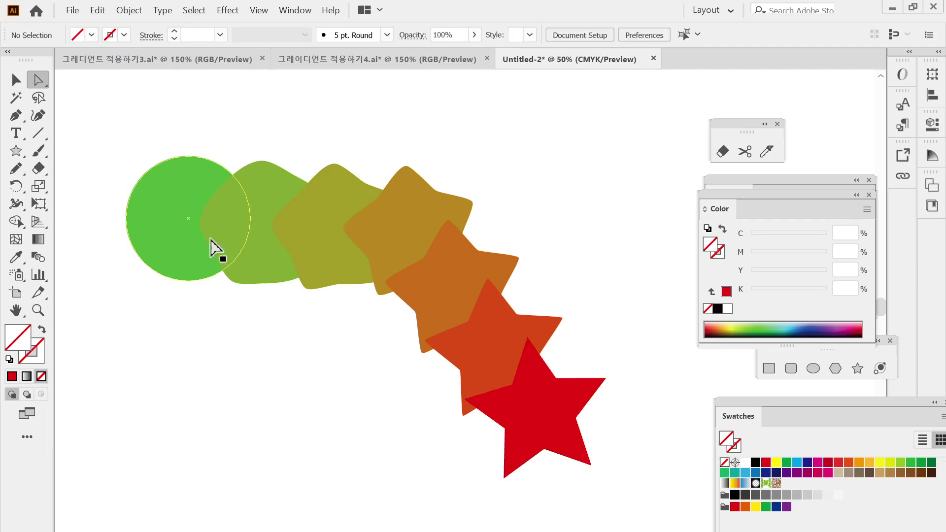
pyautogui.click(187, 219)
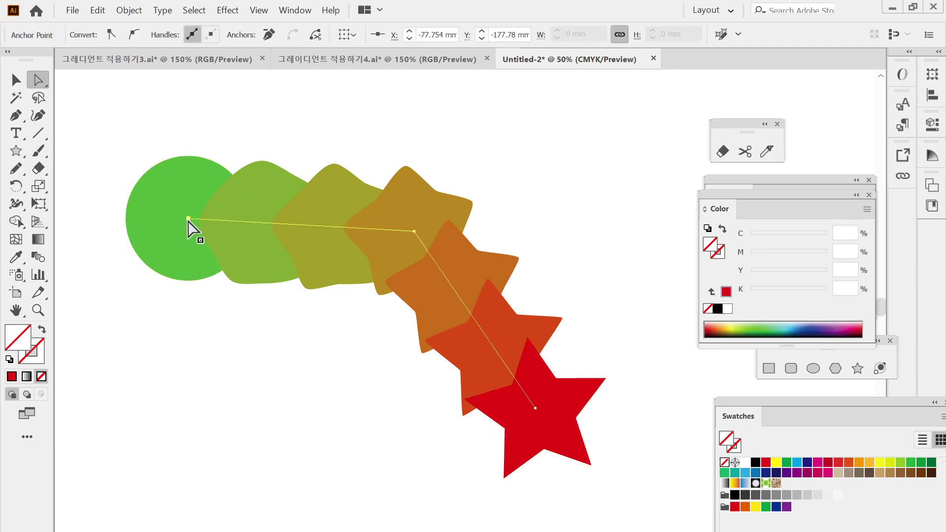
pyautogui.moveTo(188, 219); pyautogui.dragTo(139, 339)
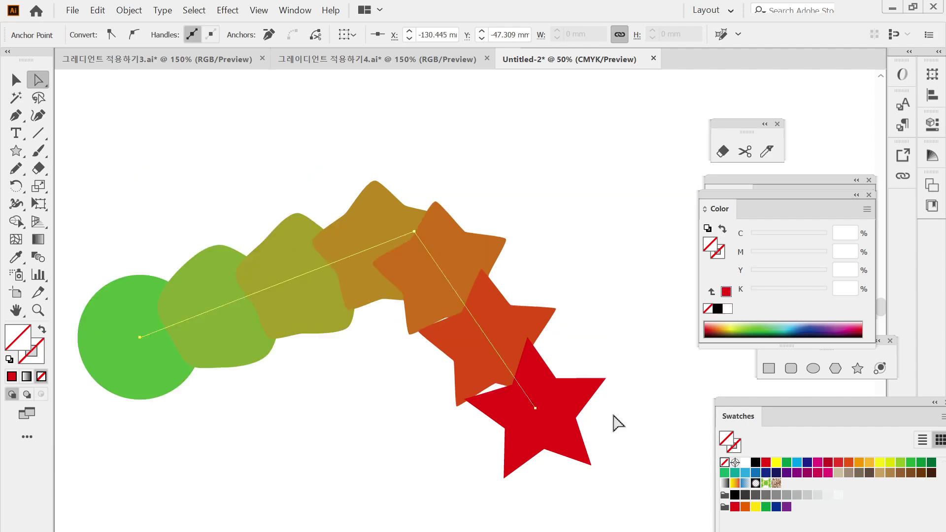
pyautogui.moveTo(535, 409); pyautogui.dragTo(560, 445)
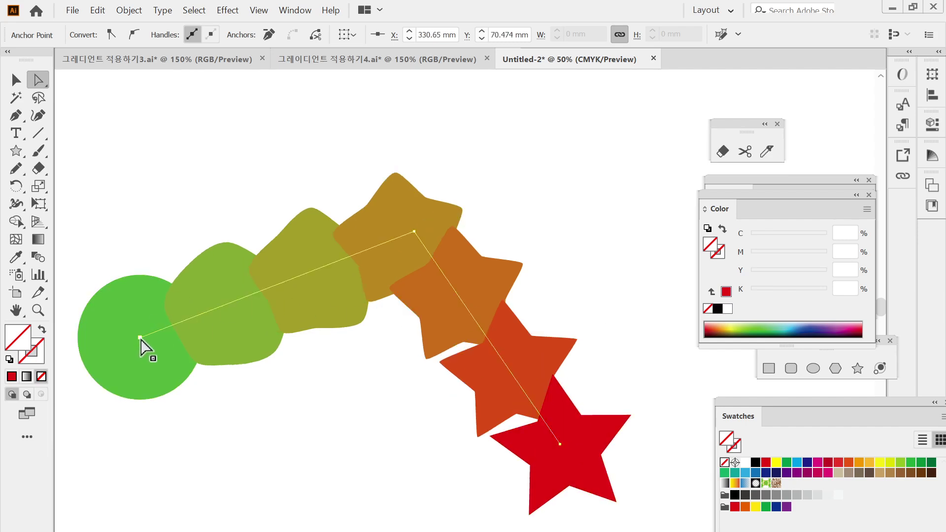
pyautogui.moveTo(141, 338); pyautogui.dragTo(146, 367)
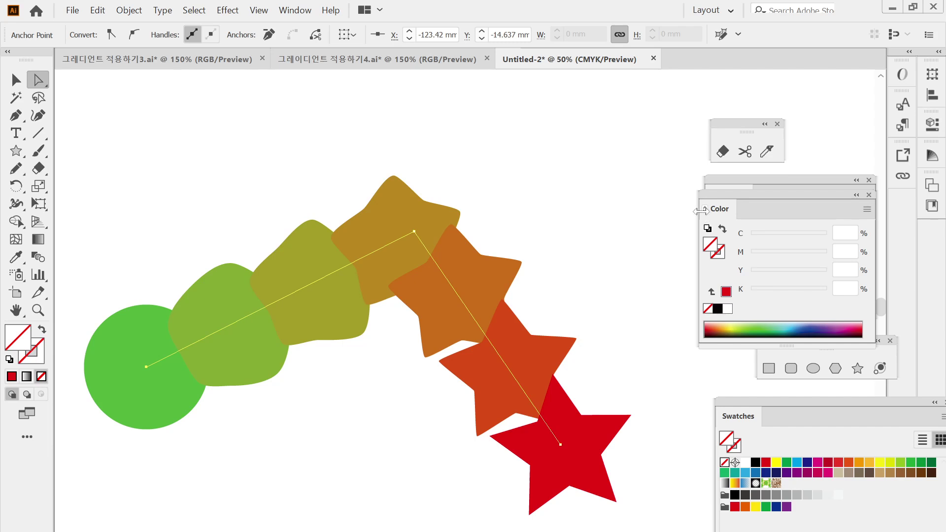
# Reopen the arched blend's options with the preview on and compare the Align to Page and Align to Path orientations.
pyautogui.doubleClick(39, 258)
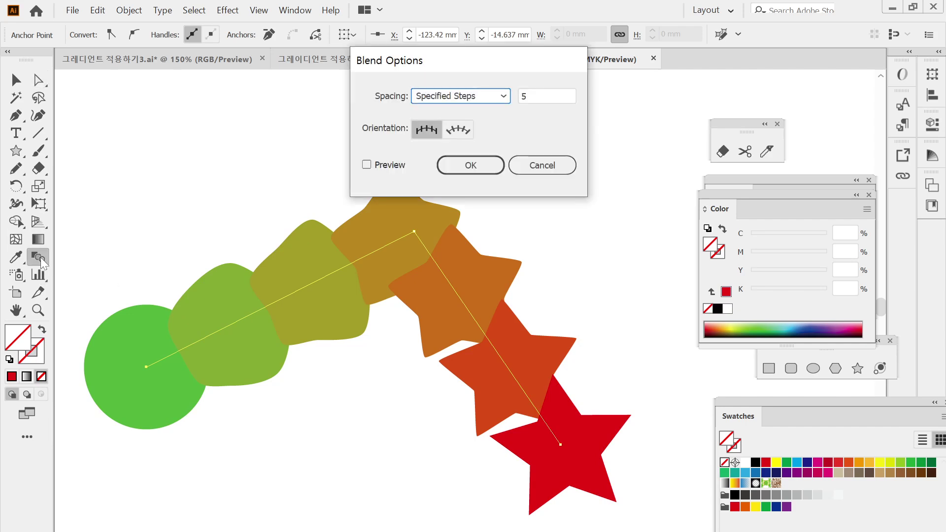
pyautogui.moveTo(473, 66); pyautogui.dragTo(529, 47)
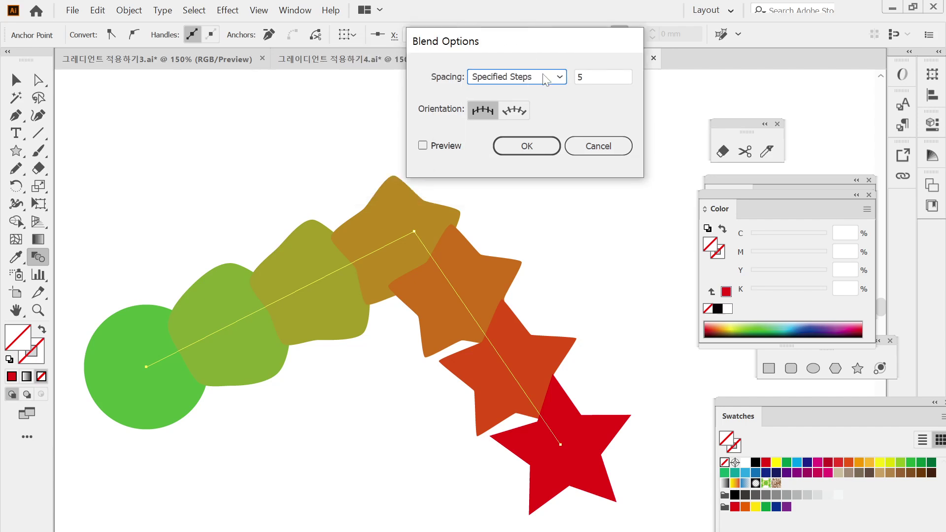
pyautogui.click(423, 146)
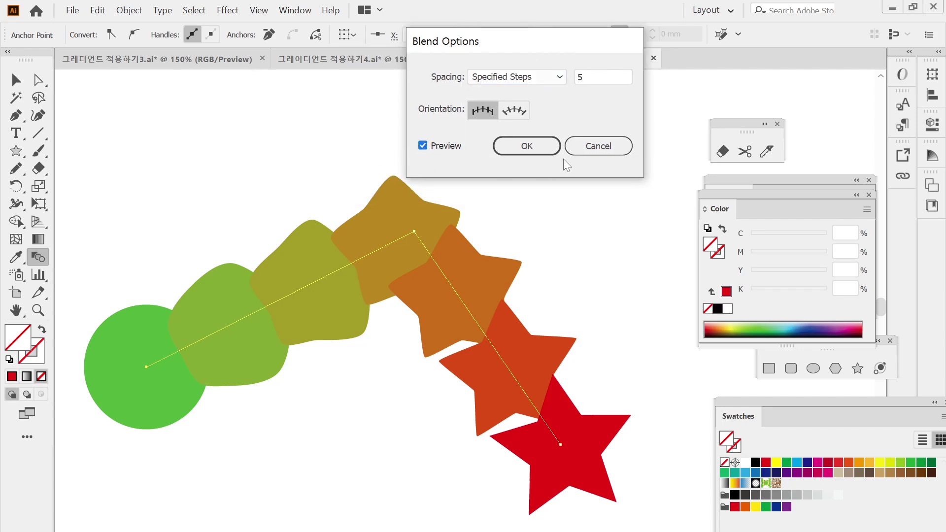
pyautogui.click(515, 110)
pyautogui.click(483, 110)
pyautogui.click(515, 110)
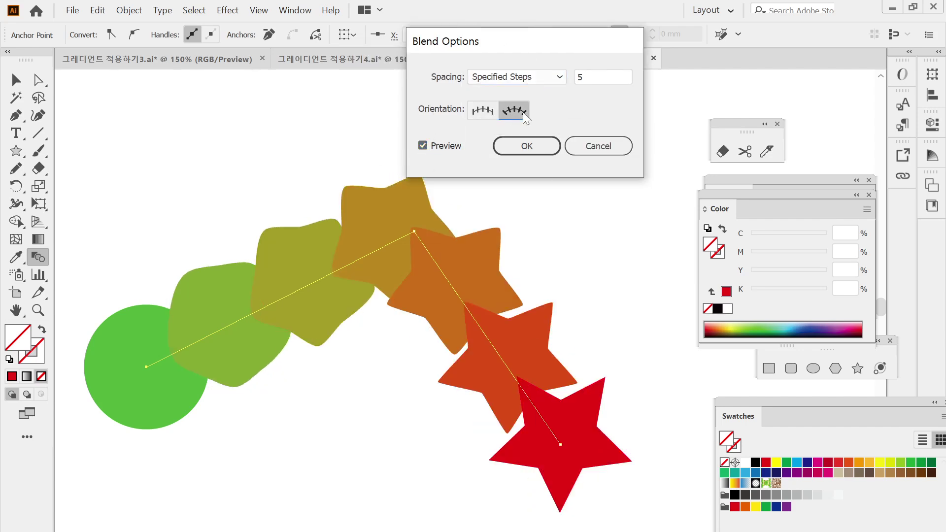
pyautogui.click(484, 110)
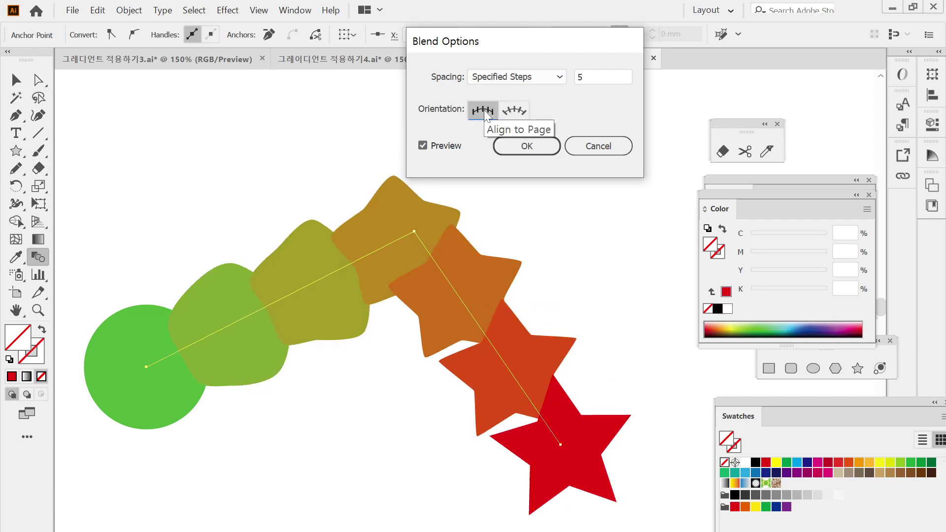
pyautogui.click(513, 111)
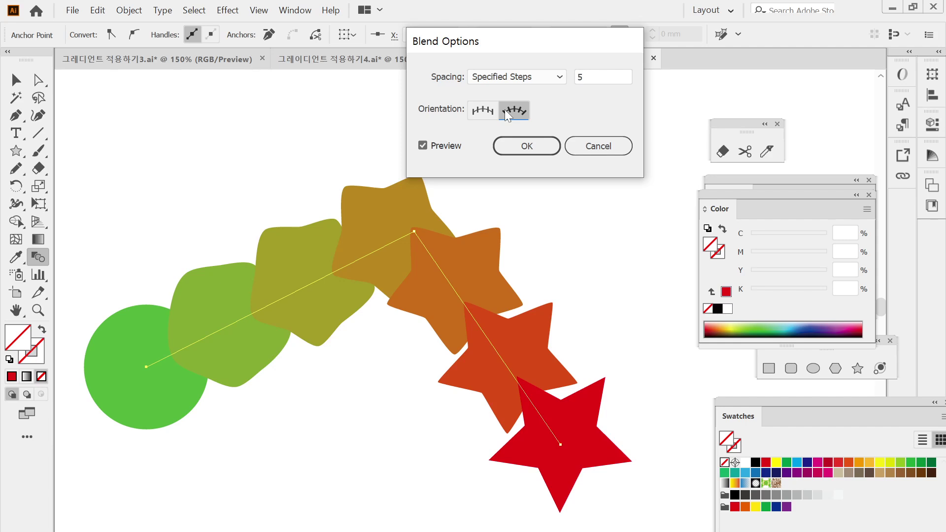
pyautogui.click(482, 111)
pyautogui.click(514, 112)
pyautogui.click(483, 111)
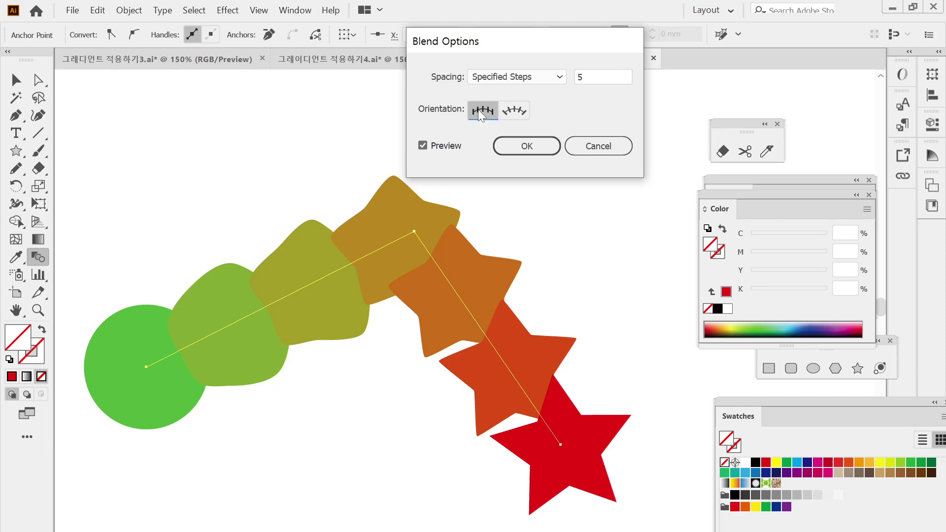
# Set the arched blend's orientation to Align to Path and apply the Blend Options.
pyautogui.click(518, 116)
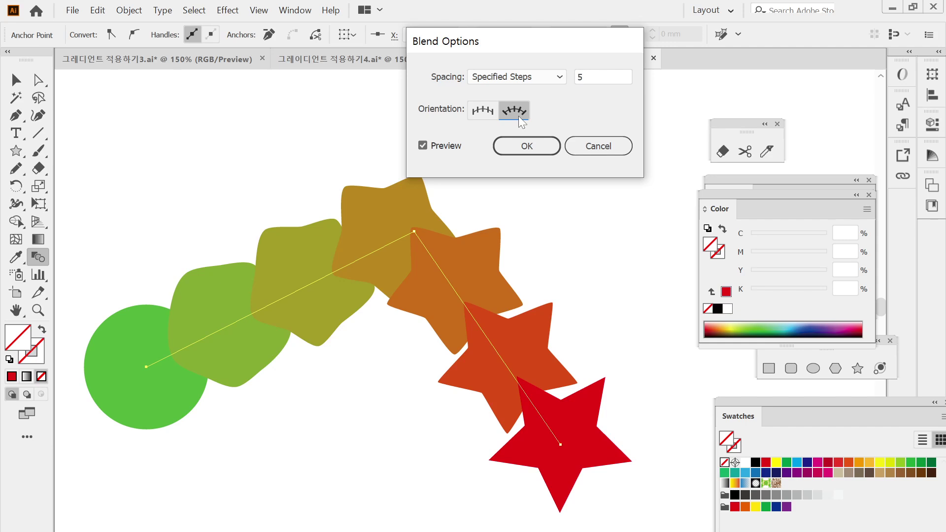
pyautogui.moveTo(533, 45); pyautogui.dragTo(586, 37)
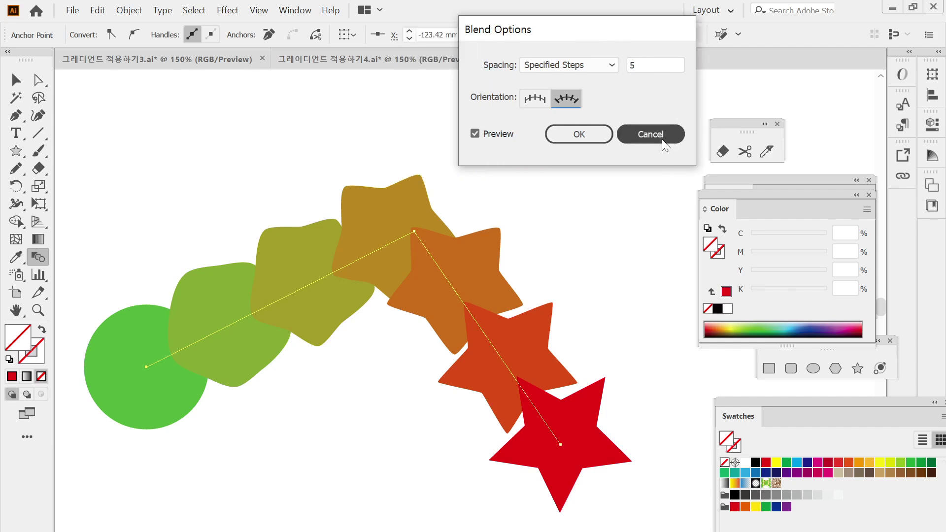
pyautogui.click(606, 140)
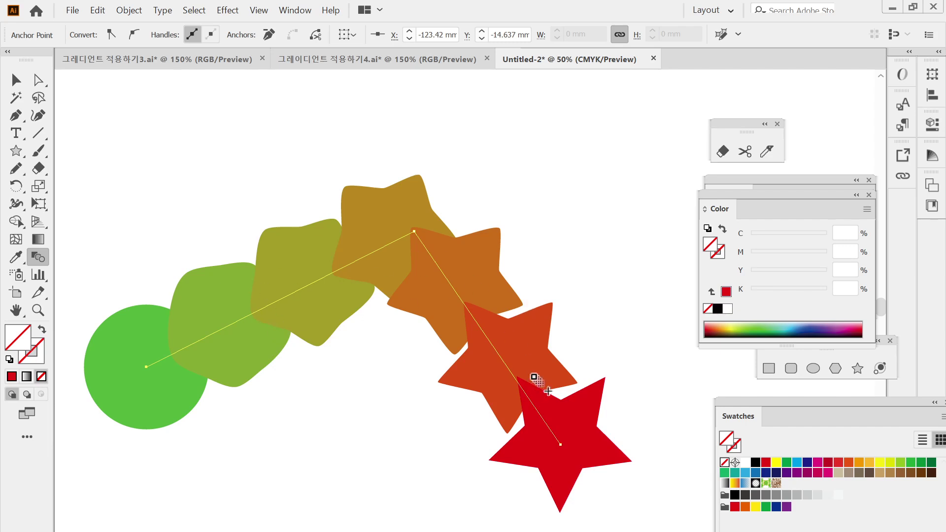
# Draw a large five-segment spiral over the blend with the Spiral tool, its outer end near the red star.
pyautogui.click(43, 136)
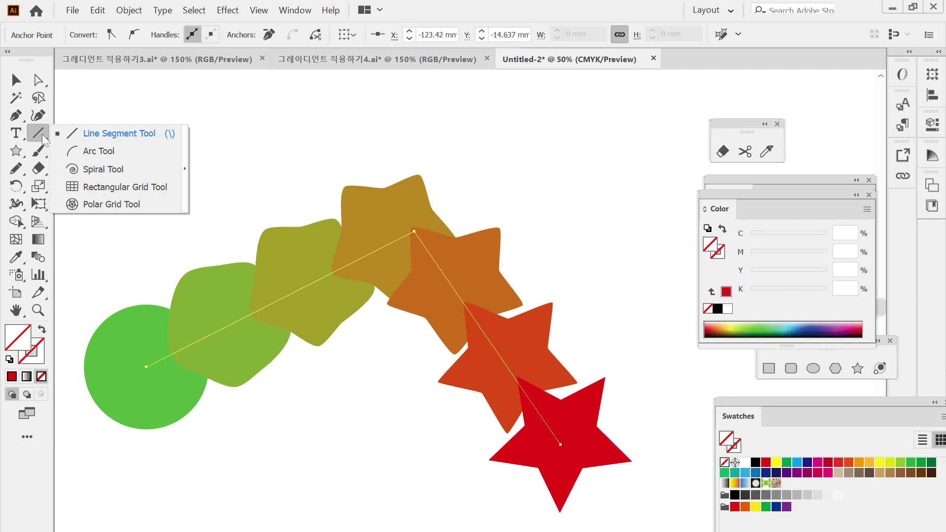
pyautogui.click(137, 171)
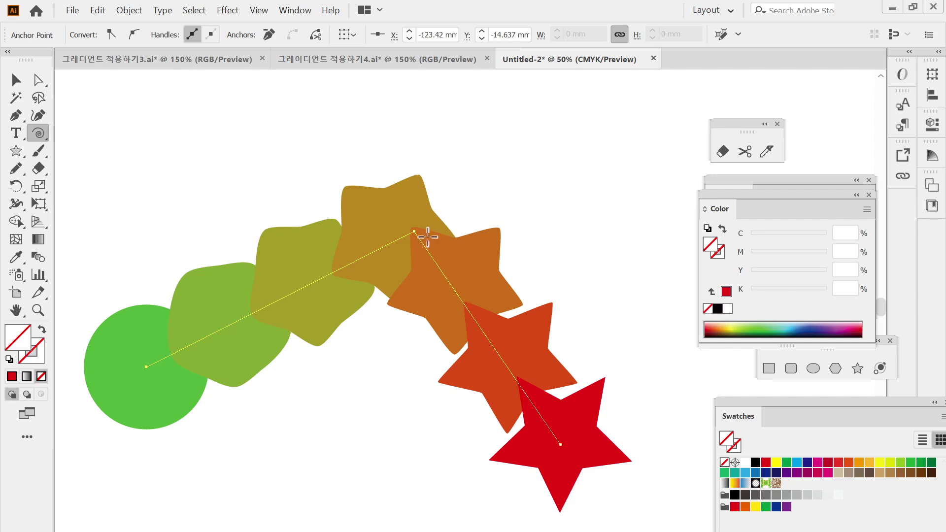
pyautogui.moveTo(375, 251); pyautogui.dragTo(510, 387)
pyautogui.press('Down')
pyautogui.press('Down')
pyautogui.press('Down')
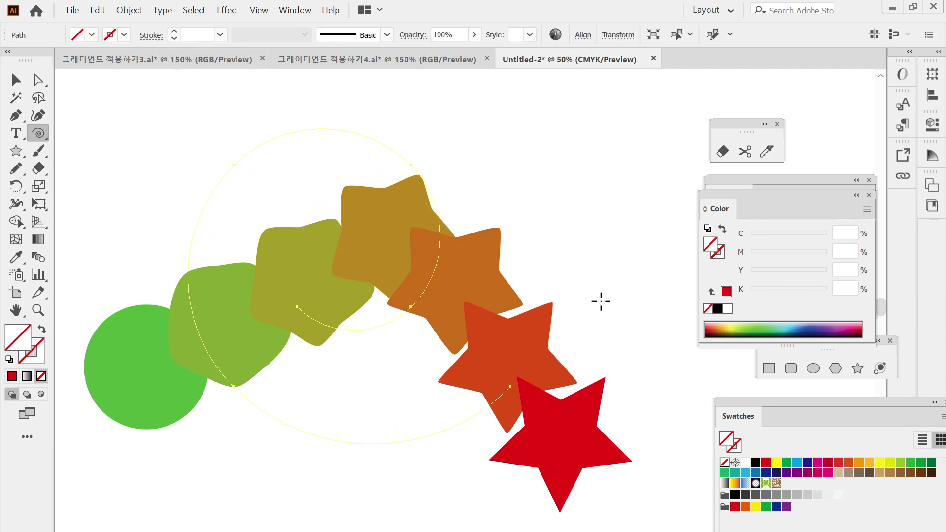
# Change the colour of Layer 1 to Light Red and move the Layers panel off the artwork.
pyautogui.press('F7')
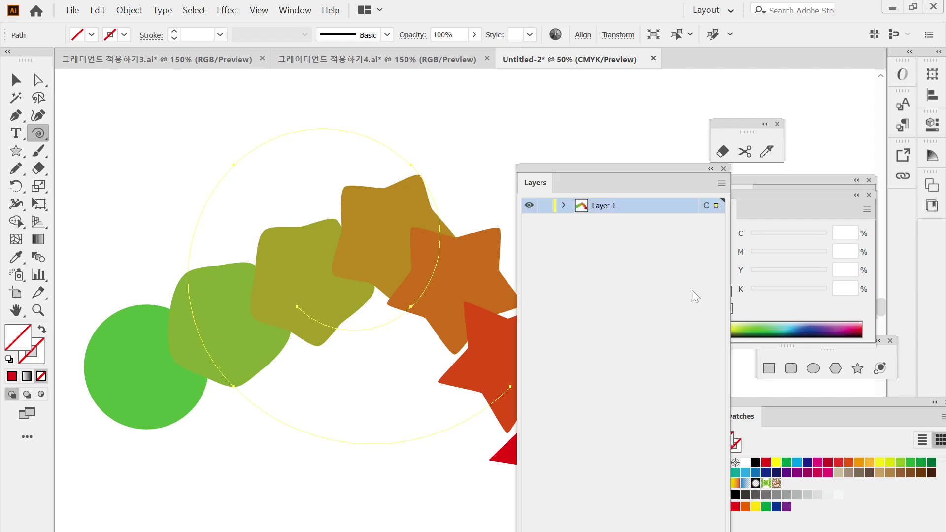
pyautogui.doubleClick(676, 215)
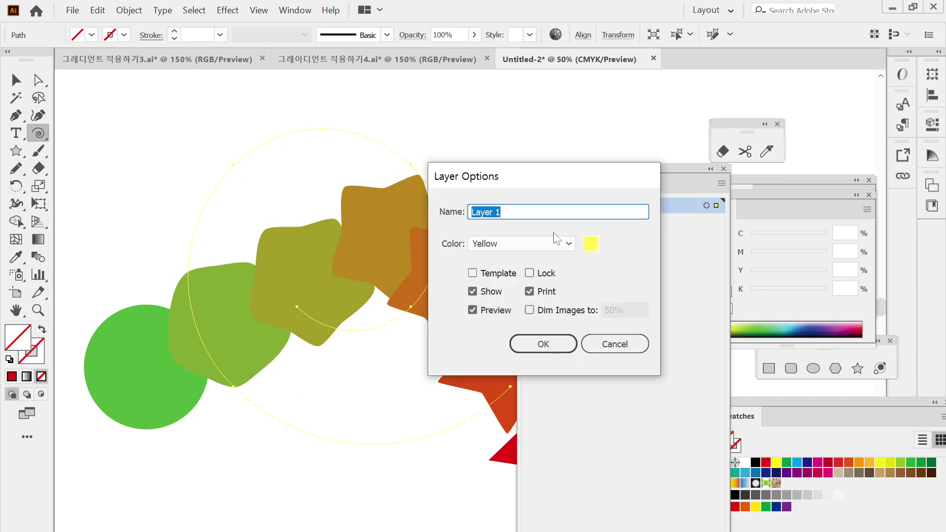
pyautogui.click(554, 246)
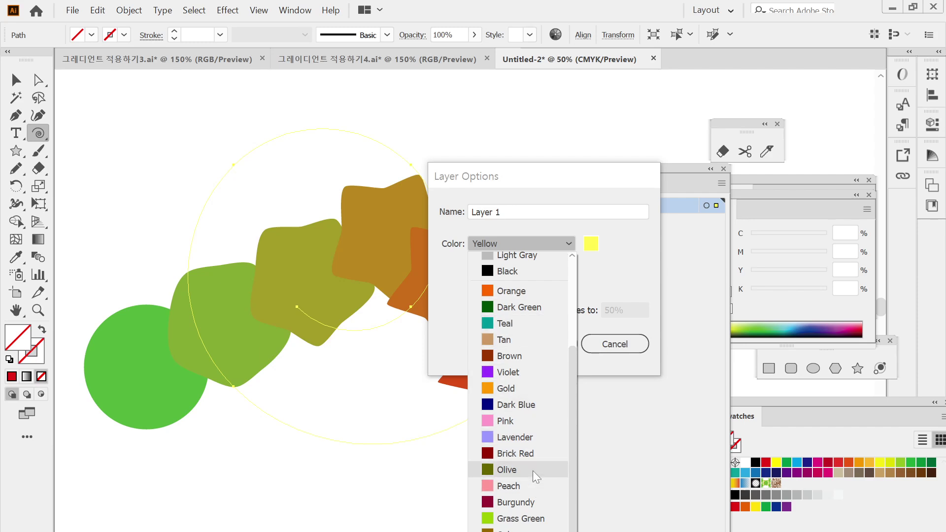
pyautogui.scroll(3, 551, 452)
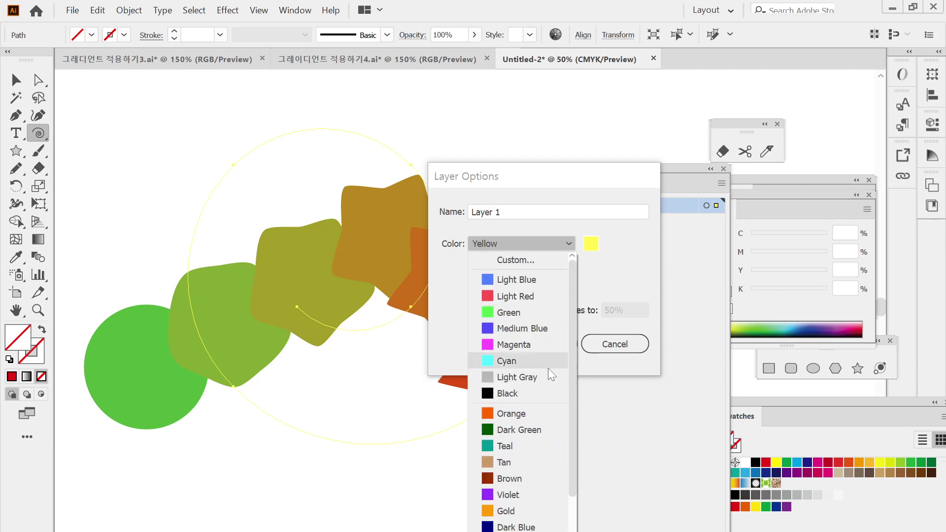
pyautogui.click(552, 296)
pyautogui.click(543, 344)
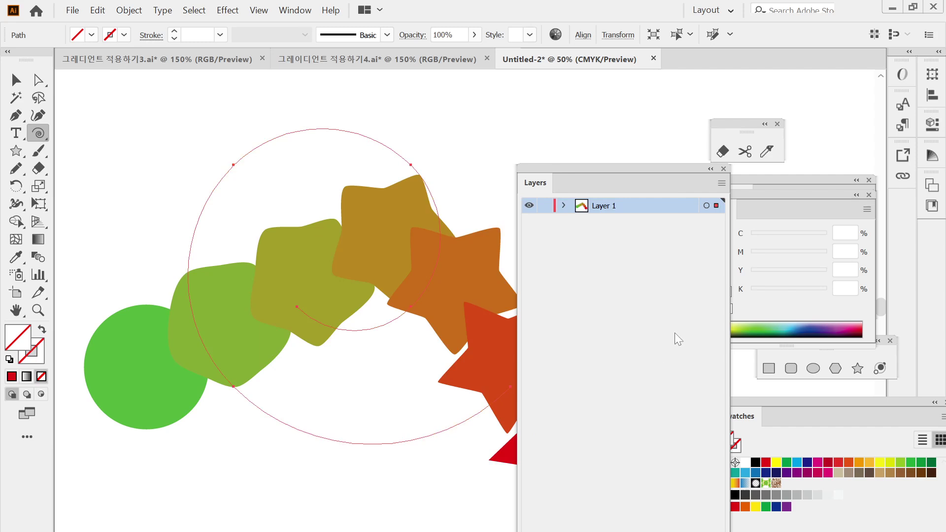
pyautogui.moveTo(596, 182); pyautogui.dragTo(763, 153)
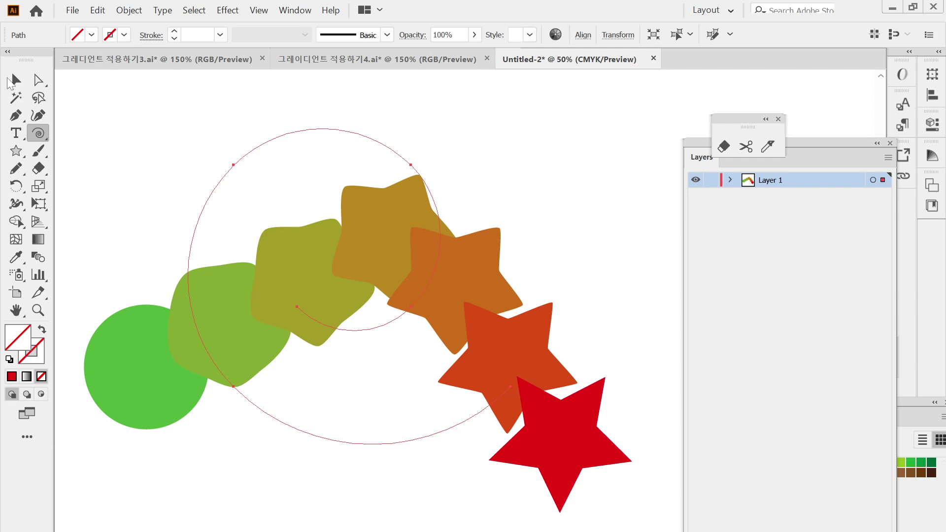
# Select the blend together with the spiral and replace the blend's spine with the spiral.
pyautogui.click(15, 81)
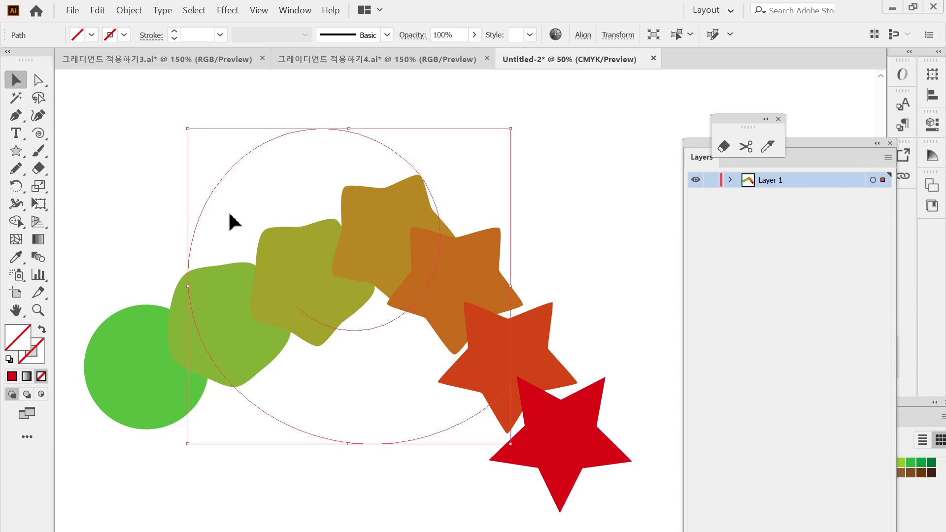
pyautogui.moveTo(90, 122); pyautogui.dragTo(599, 491)
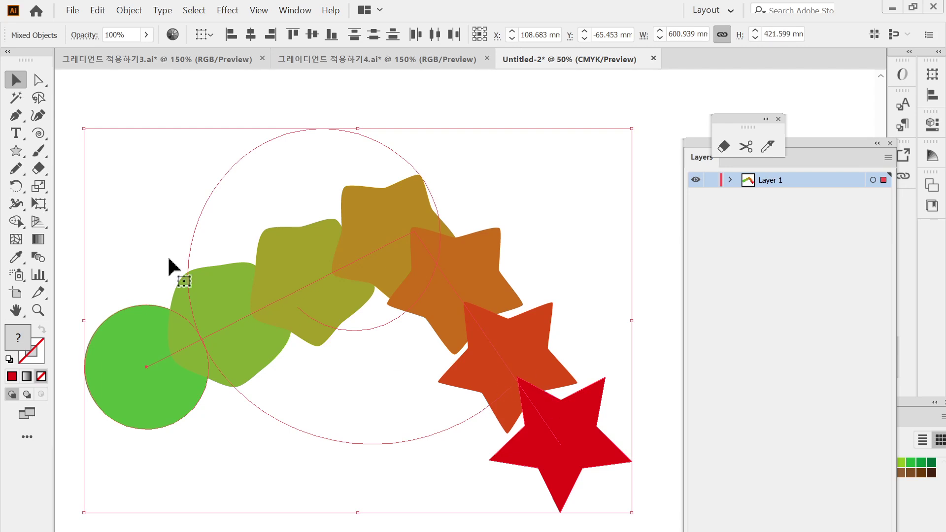
pyautogui.click(129, 11)
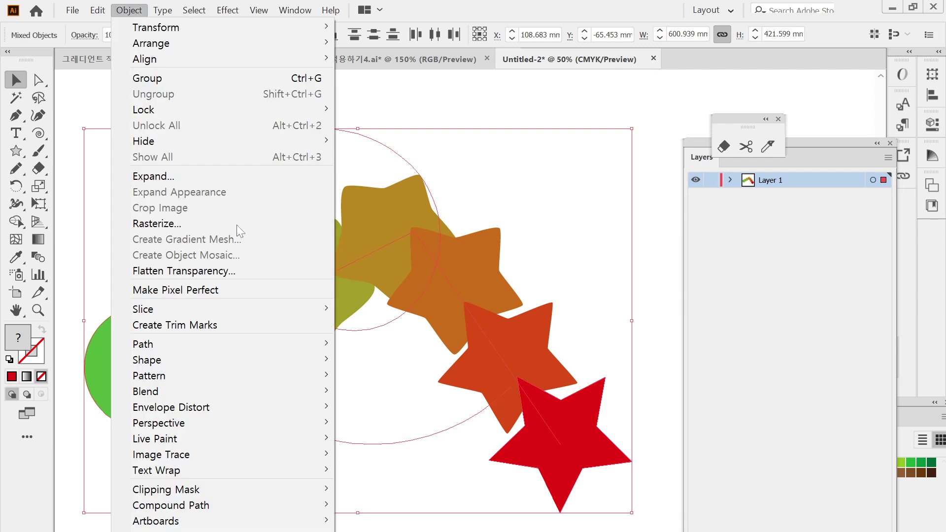
pyautogui.moveTo(282, 393)
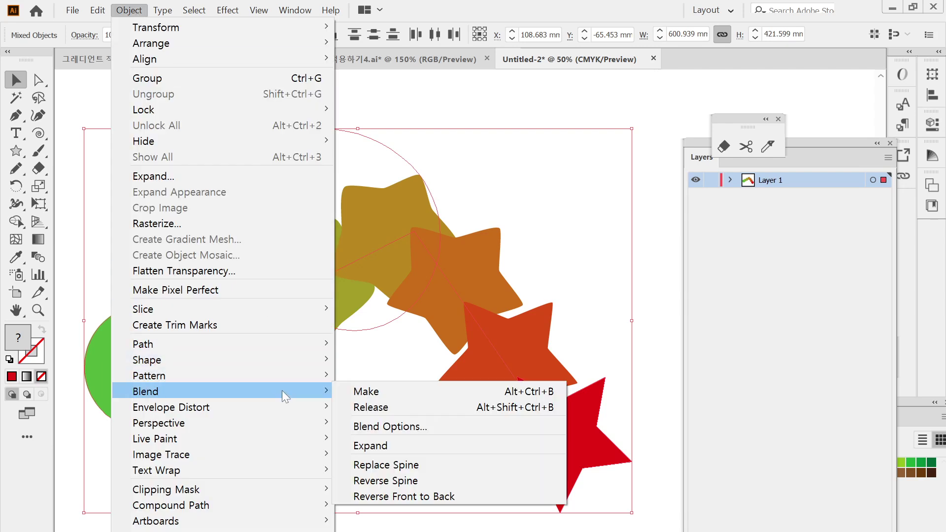
pyautogui.click(479, 465)
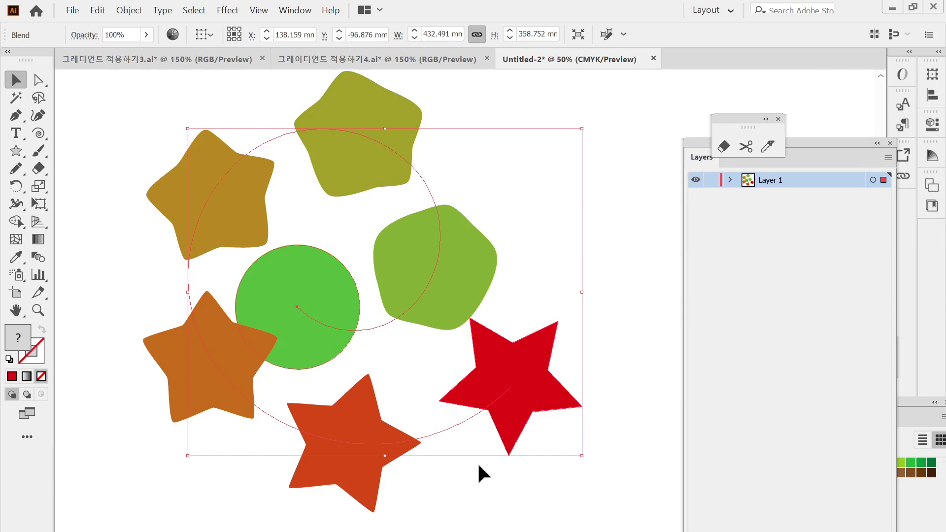
# Review the blend commands for the spiral blend and inspect its paths in Outline view, returning to Preview.
pyautogui.click(129, 10)
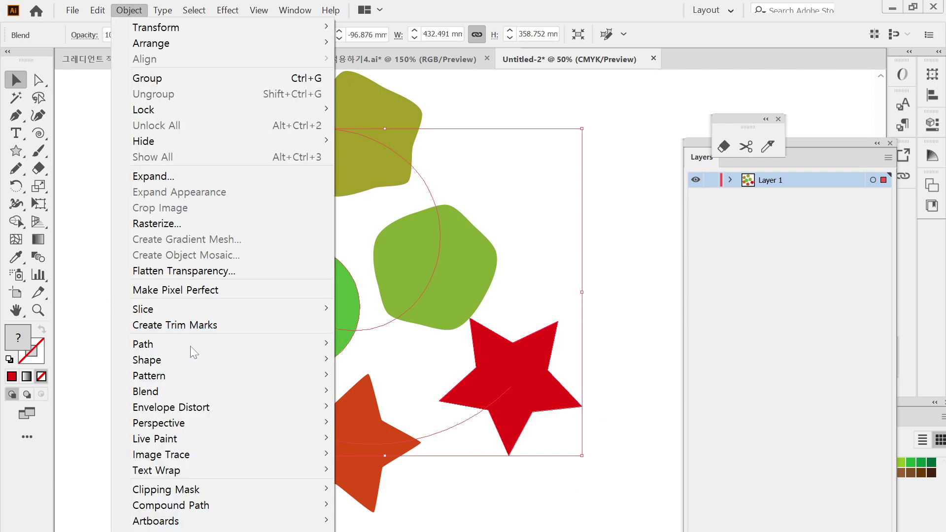
pyautogui.moveTo(195, 390)
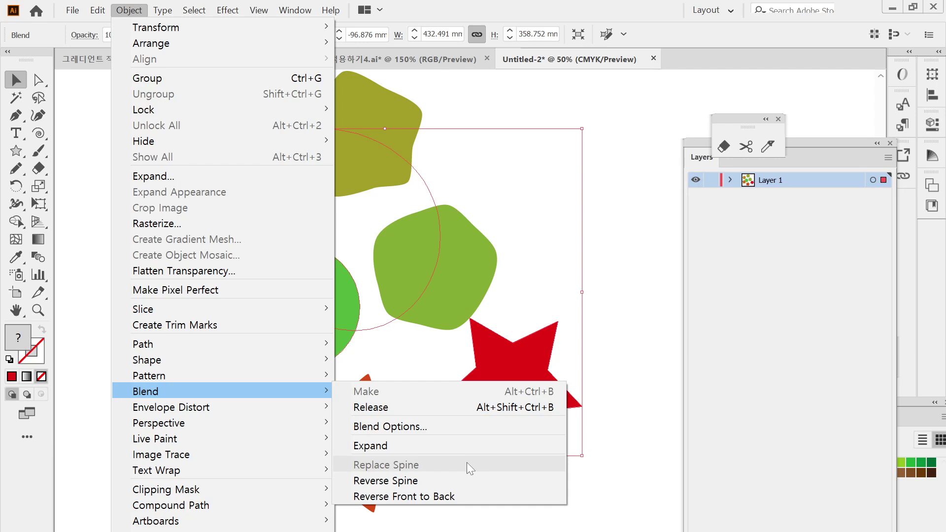
pyautogui.click(619, 389)
pyautogui.click(537, 398)
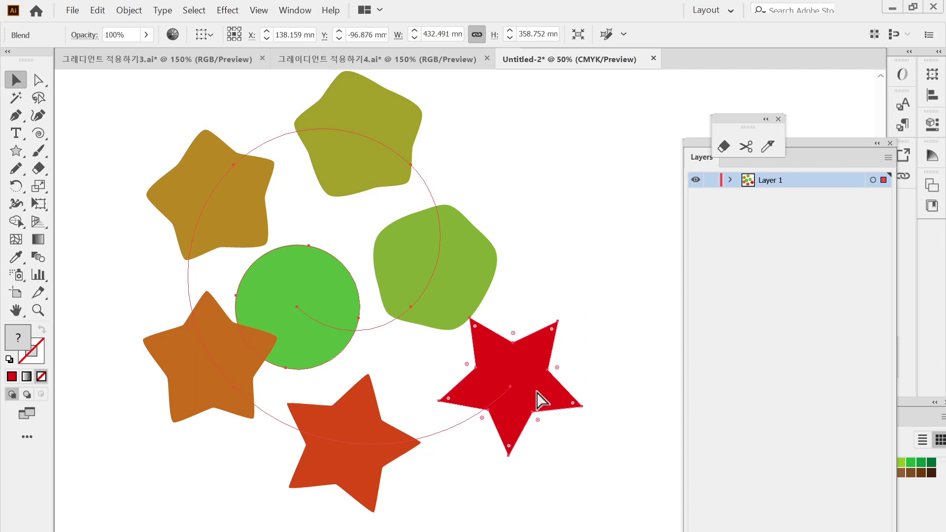
pyautogui.hotkey('ctrl', 'y')
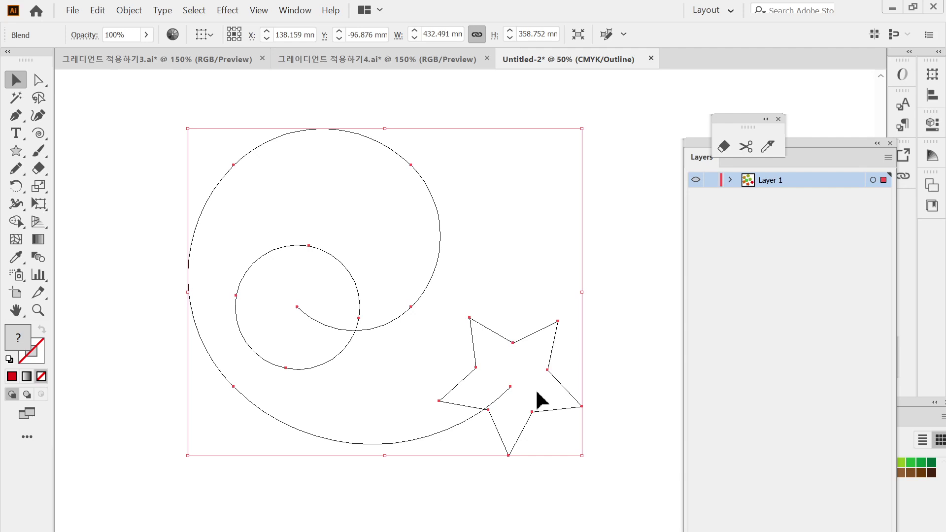
pyautogui.hotkey('ctrl', 'y')
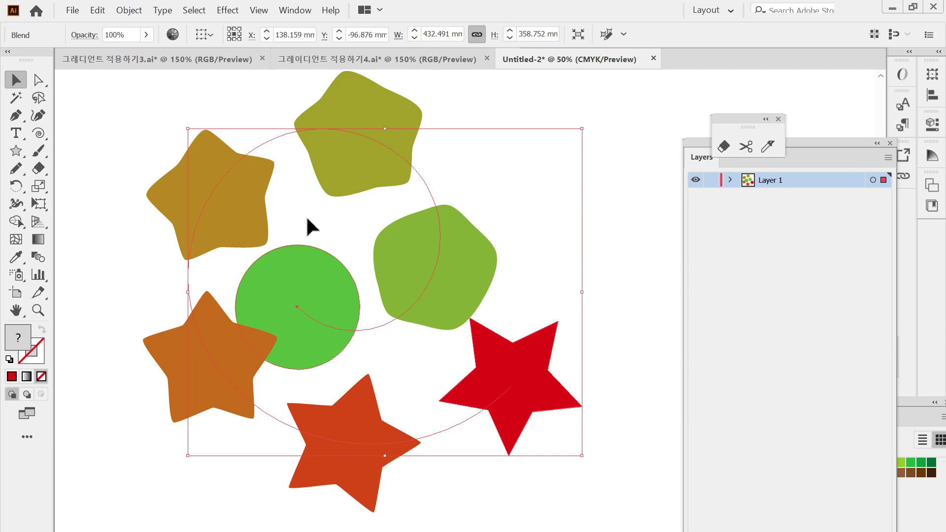
# Expand the spiral blend into separate shapes with Object and Fill enabled.
pyautogui.click(127, 14)
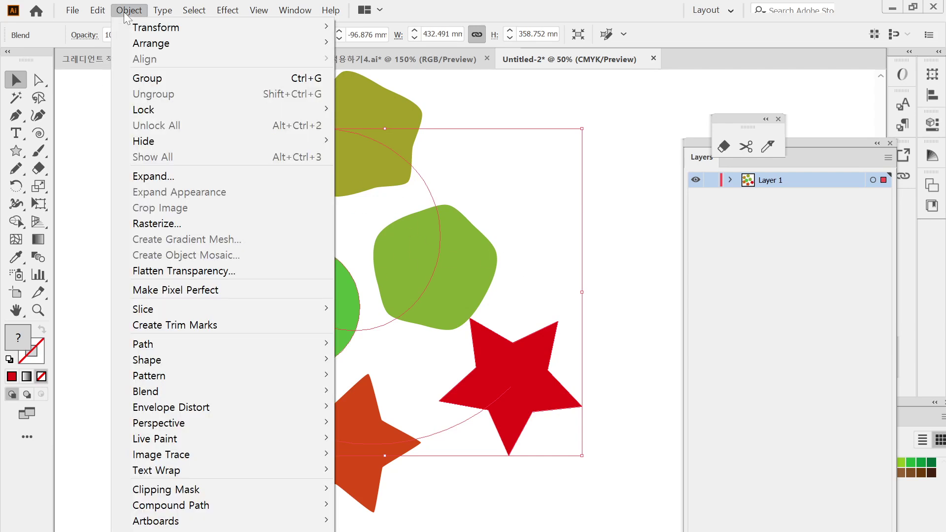
pyautogui.click(221, 176)
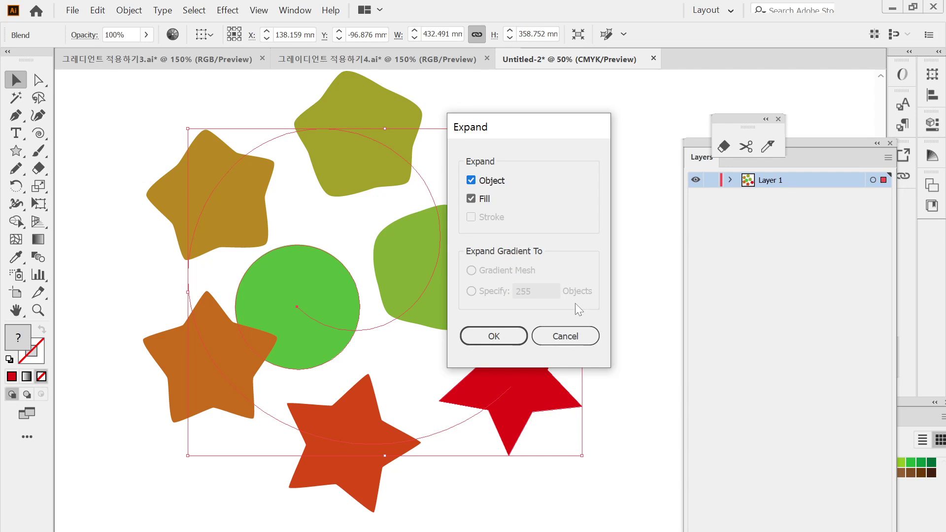
pyautogui.click(510, 334)
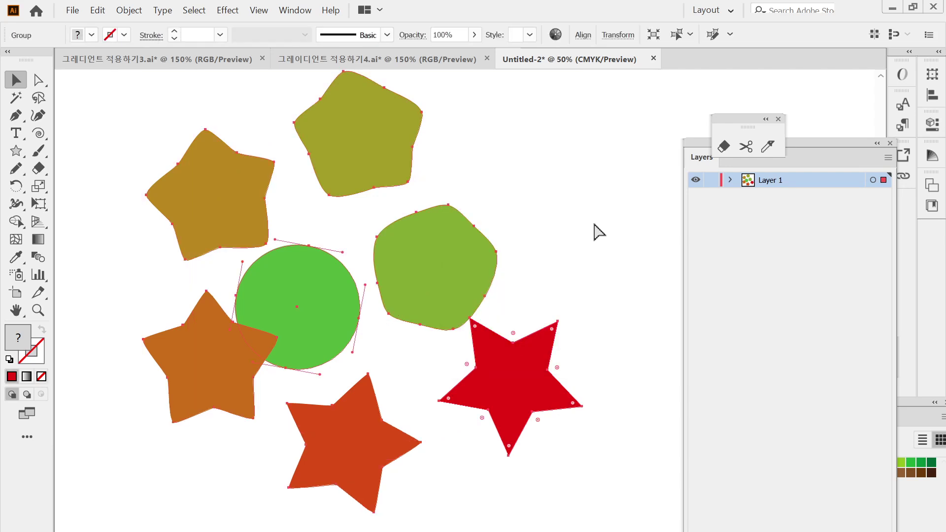
# Examine the expanded shapes in Outline view and compare them with the live blend by undoing and redoing the expansion.
pyautogui.hotkey('ctrl', 'y')
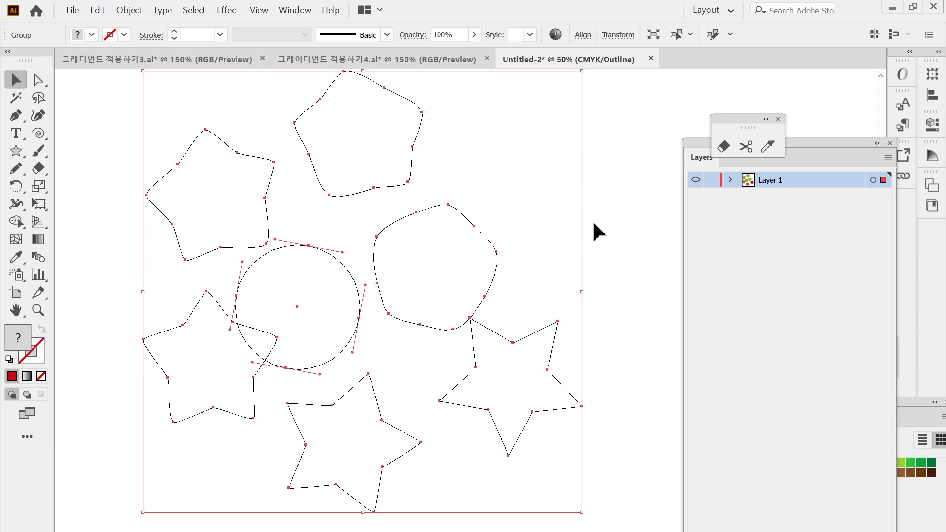
pyautogui.hotkey('ctrl', 'alt', 'b')
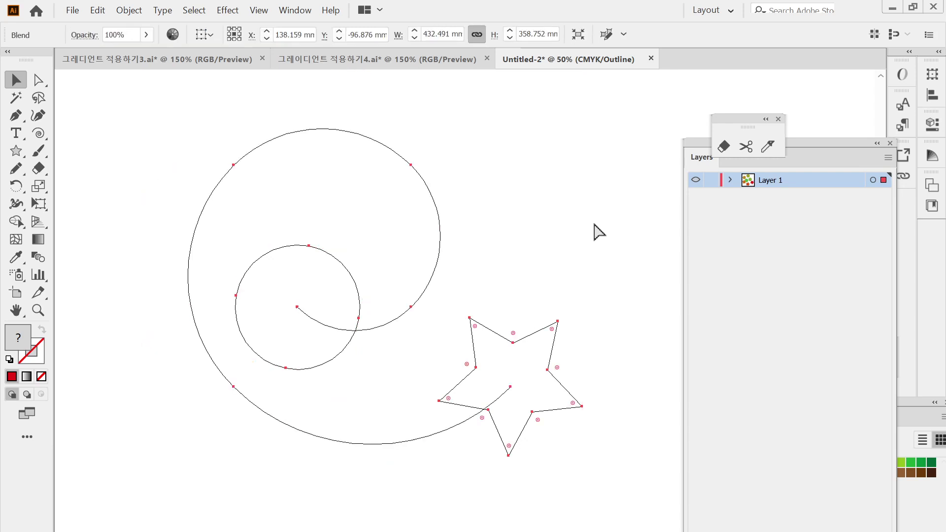
pyautogui.hotkey('ctrl', 'z')
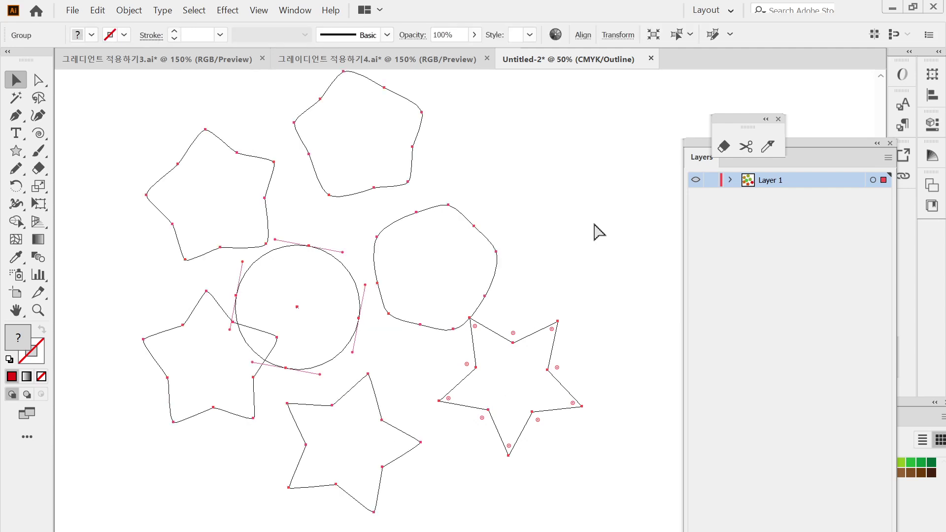
# Return to Preview and select the whole group of expanded shapes.
pyautogui.hotkey('ctrl', 'y')
pyautogui.click(599, 231)
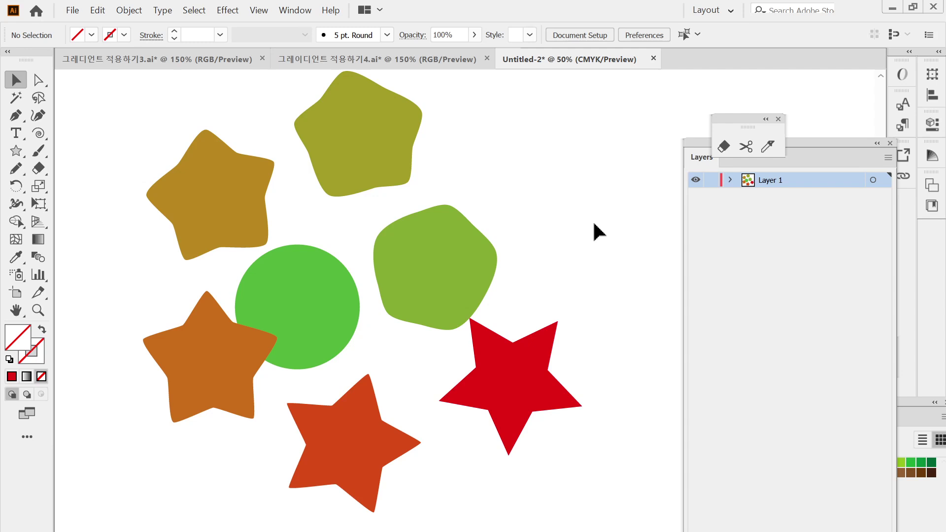
pyautogui.click(211, 207)
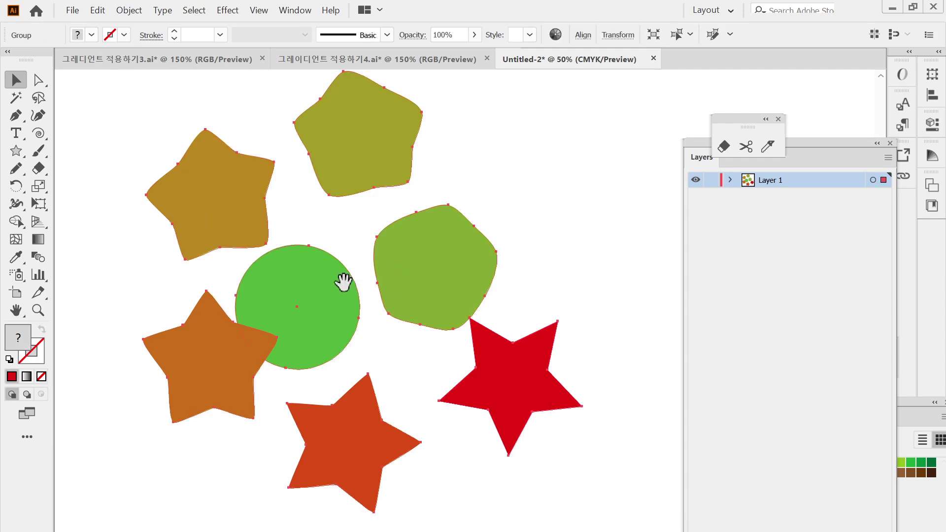
pyautogui.moveTo(343, 282); pyautogui.dragTo(348, 332)
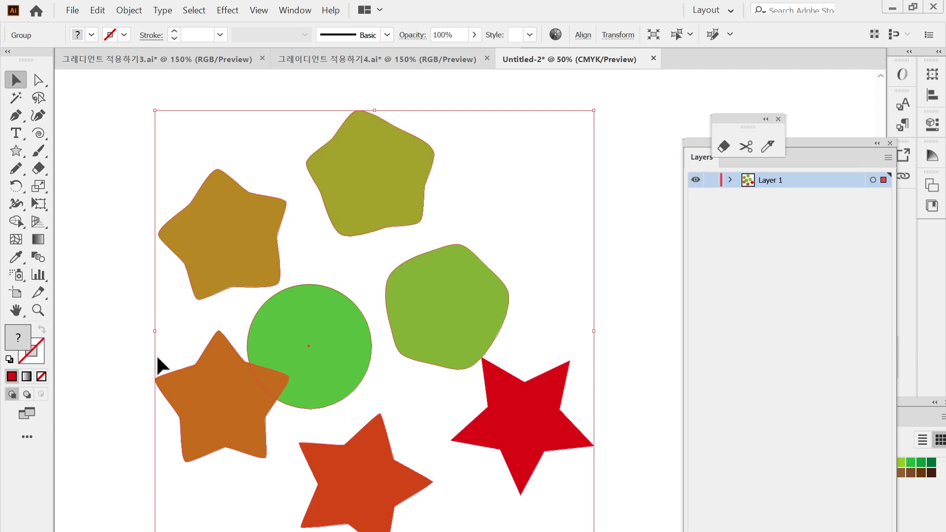
# Add a 20 pt stroke to the expanded shapes and color it blue with C 74.9 and M 38.04.
pyautogui.click(12, 377)
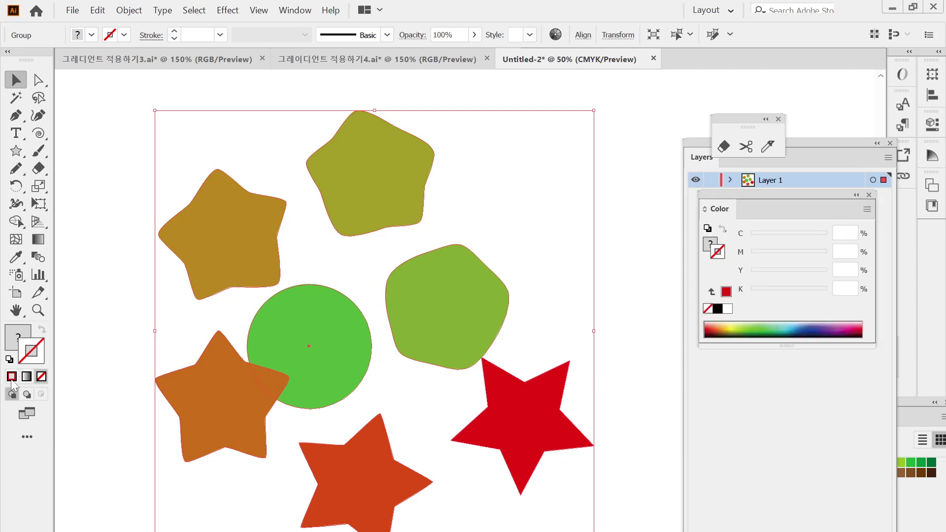
pyautogui.click(11, 380)
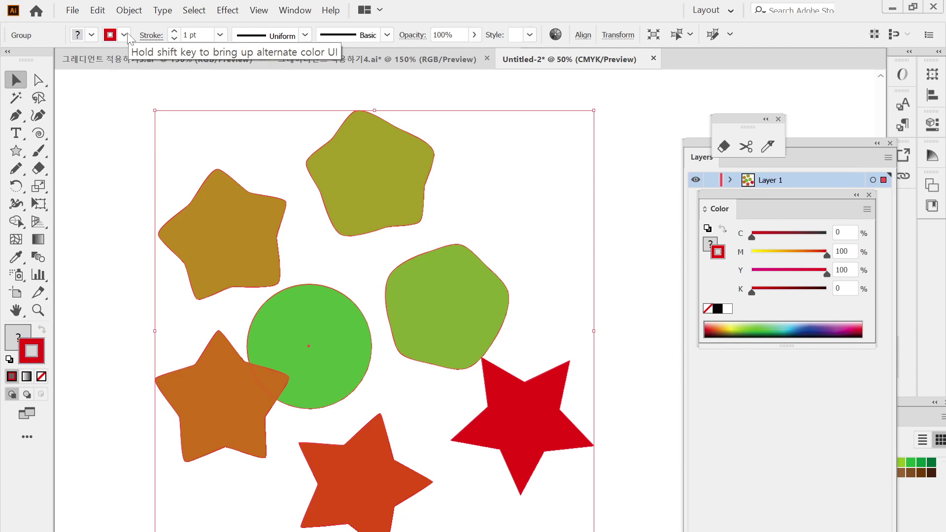
pyautogui.click(199, 32)
pyautogui.scroll(5, 198, 31)
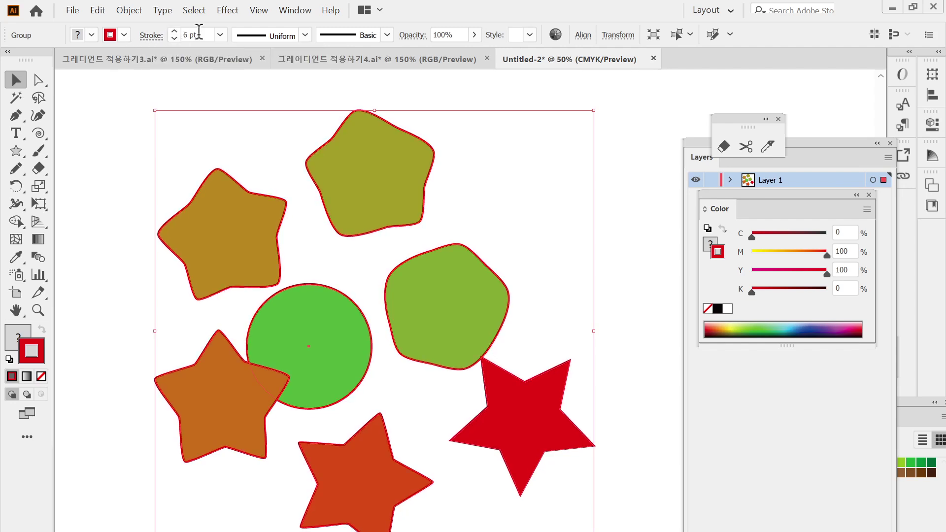
pyautogui.click(220, 35)
pyautogui.click(246, 329)
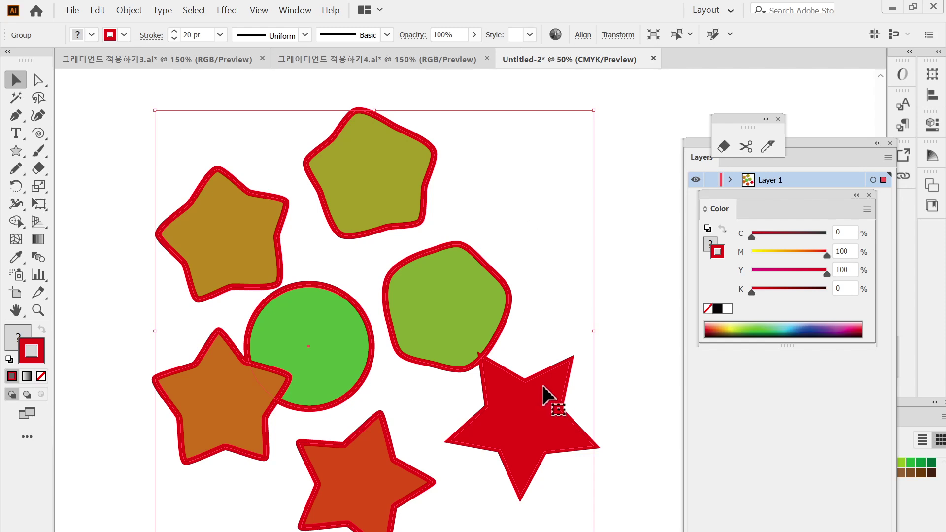
pyautogui.click(794, 331)
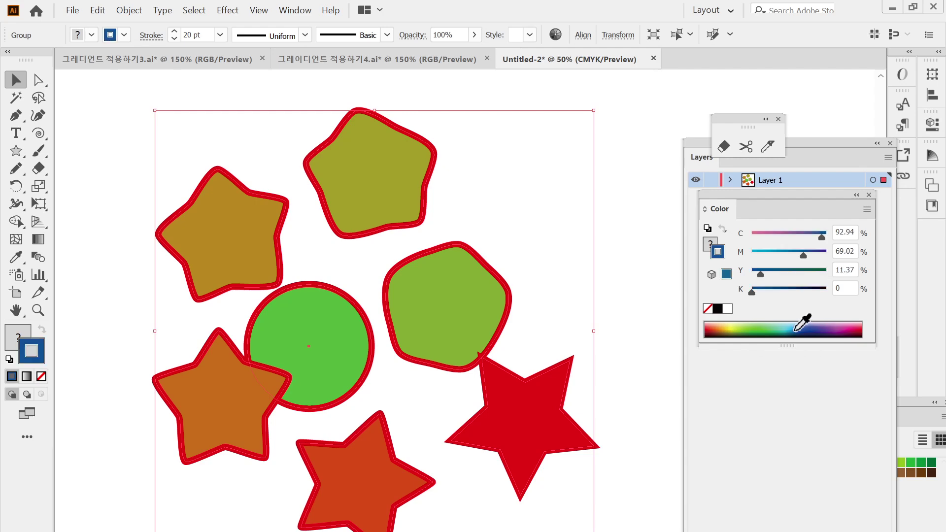
pyautogui.click(796, 330)
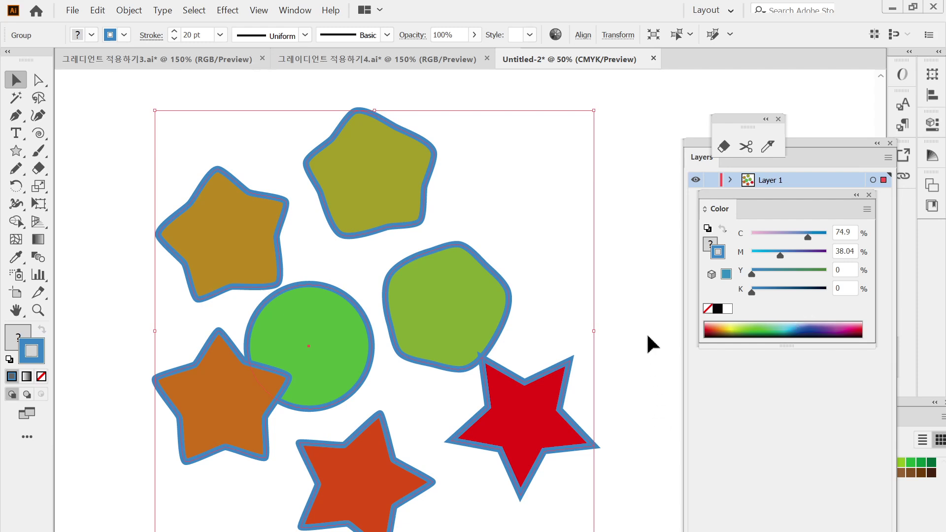
# Expand the stroked group with Fill and Stroke enabled, then deselect it.
pyautogui.click(575, 385)
pyautogui.click(509, 307)
pyautogui.click(128, 11)
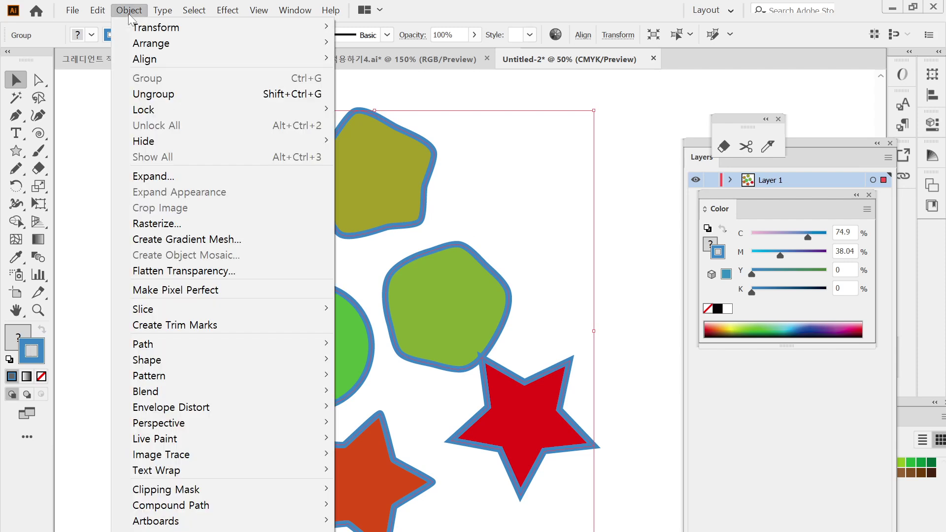
pyautogui.click(181, 178)
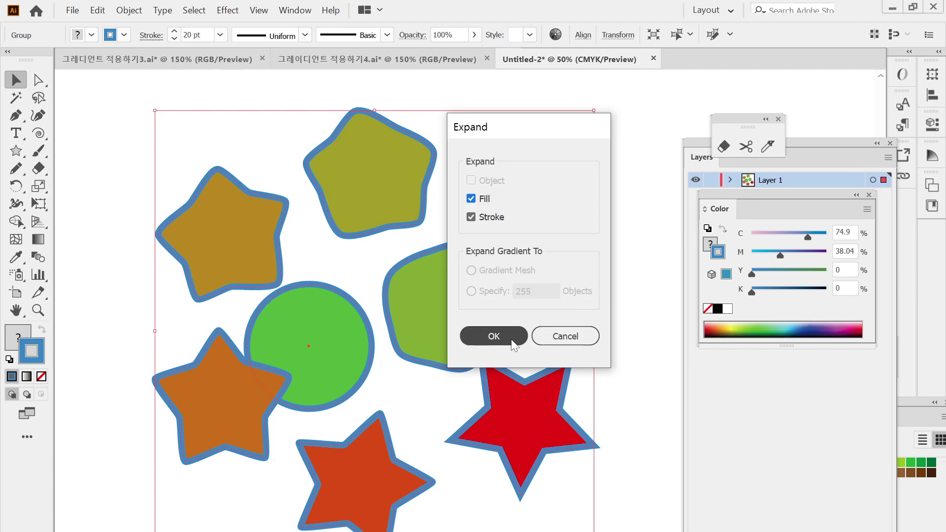
pyautogui.click(494, 336)
pyautogui.click(509, 222)
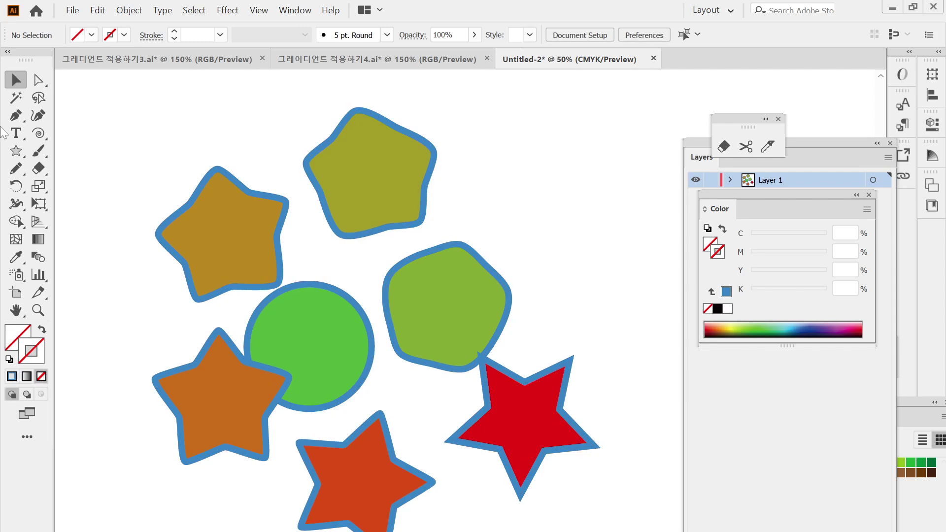
# Inspect the olive shape's fill path and its expanded blue outline separately with the Direct Selection tool.
pyautogui.click(41, 83)
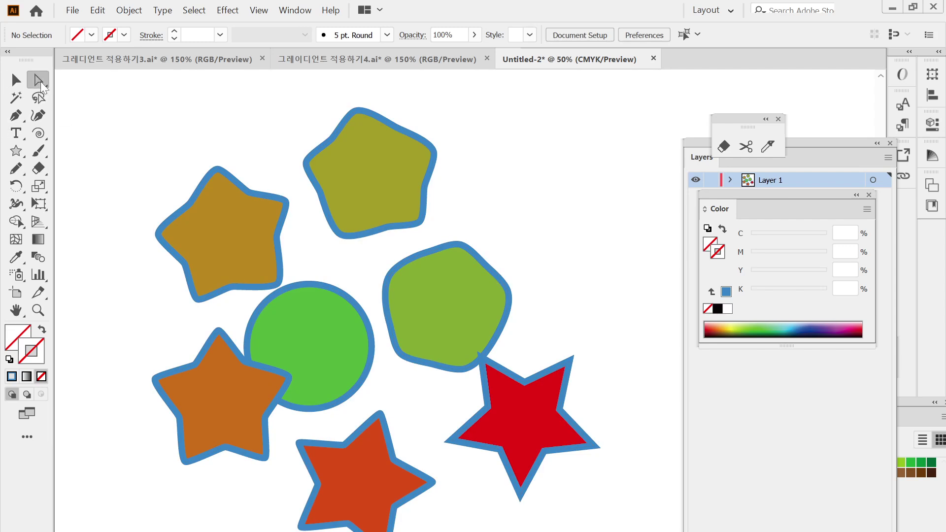
pyautogui.click(398, 184)
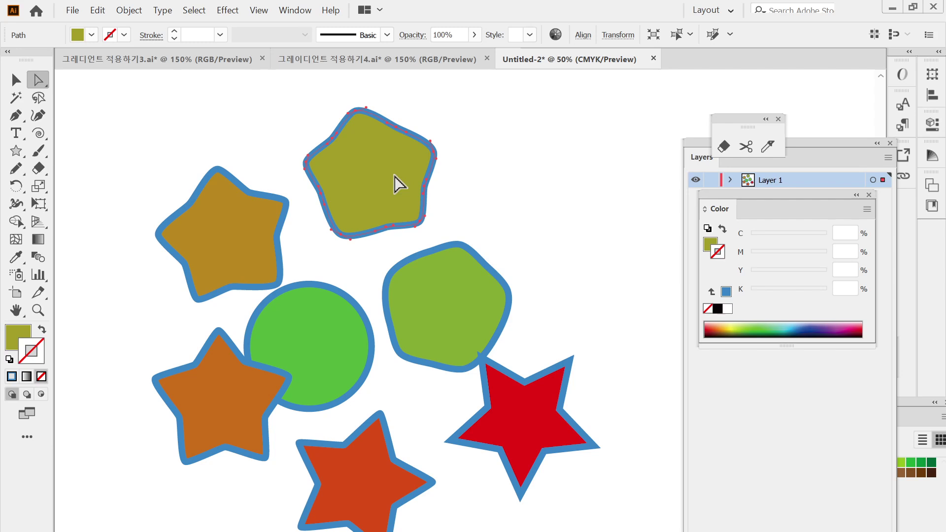
pyautogui.click(444, 180)
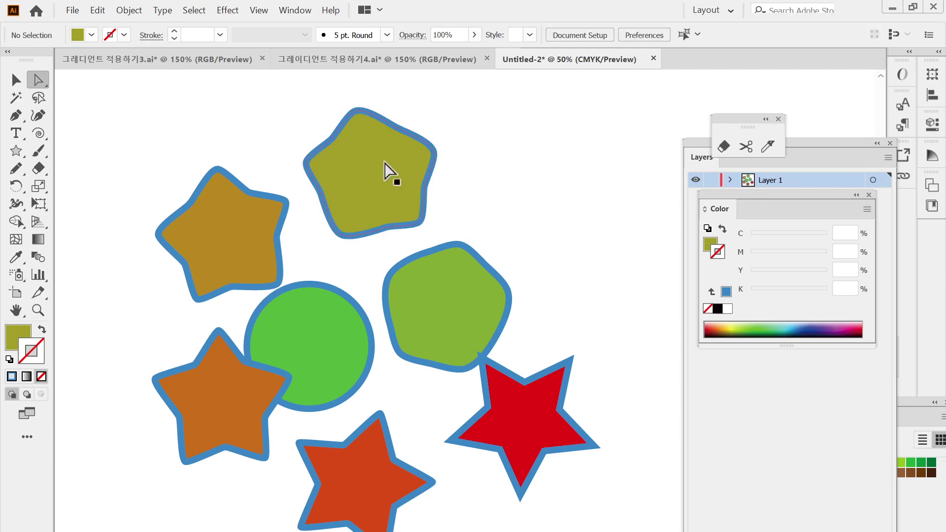
pyautogui.click(385, 163)
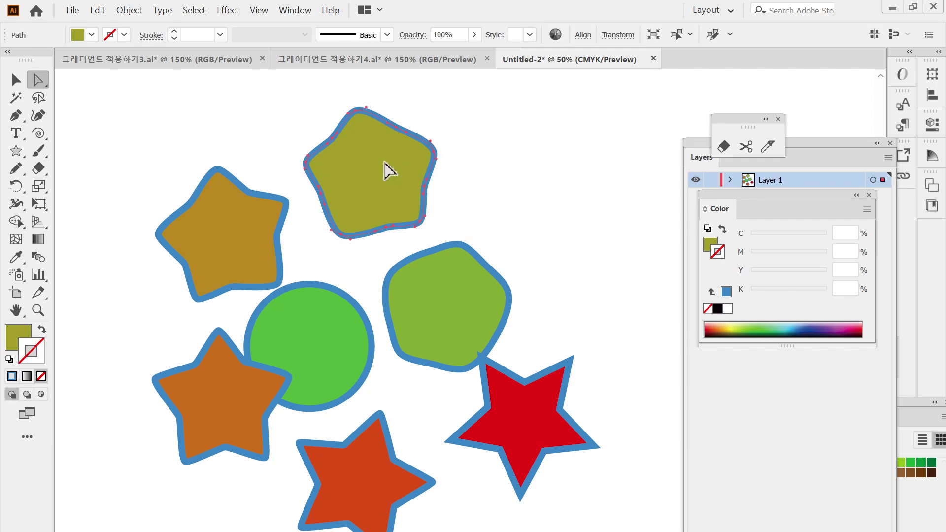
pyautogui.click(20, 337)
pyautogui.click(469, 209)
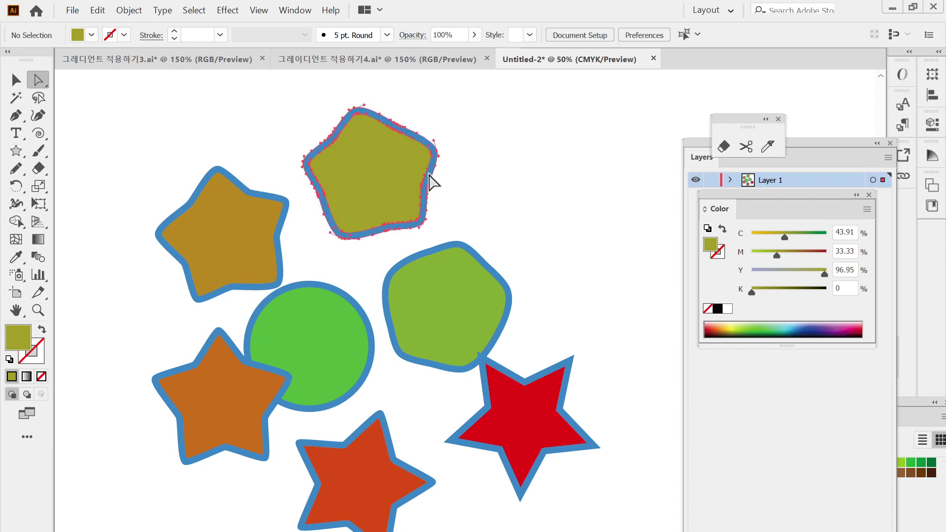
pyautogui.click(430, 174)
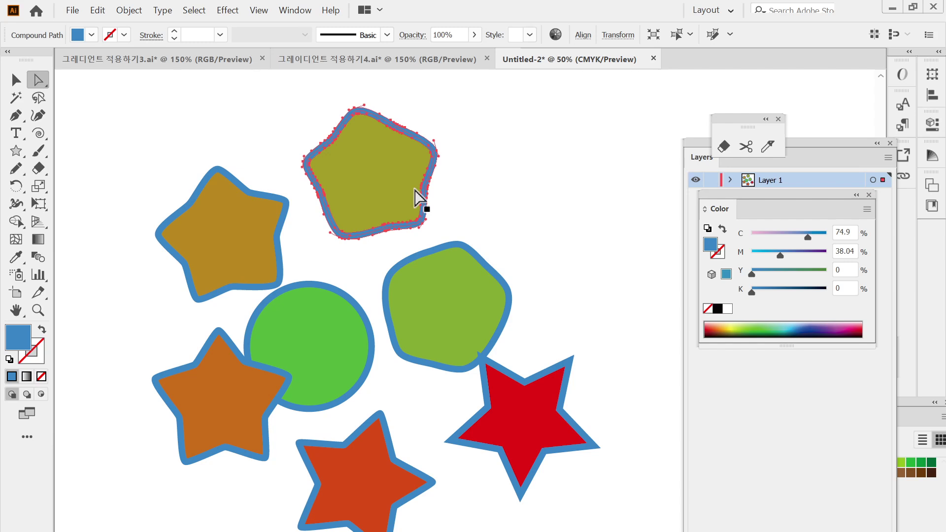
pyautogui.click(490, 199)
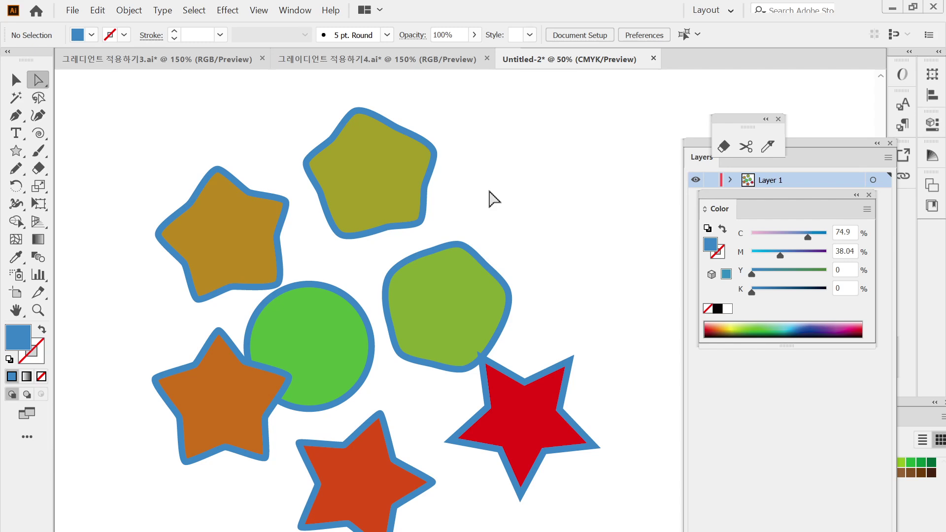
# Review the Blend and Path commands, including Outline Stroke.
pyautogui.click(132, 12)
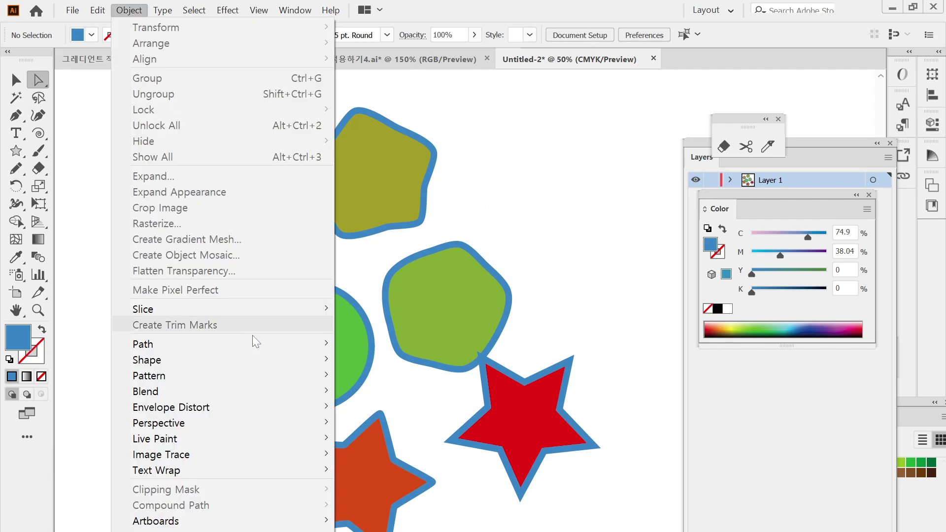
pyautogui.moveTo(262, 394)
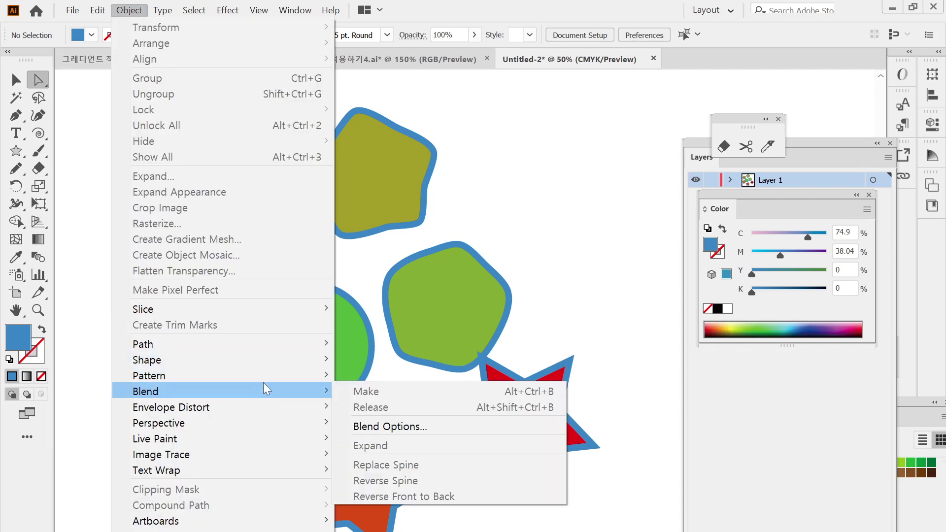
pyautogui.moveTo(273, 345)
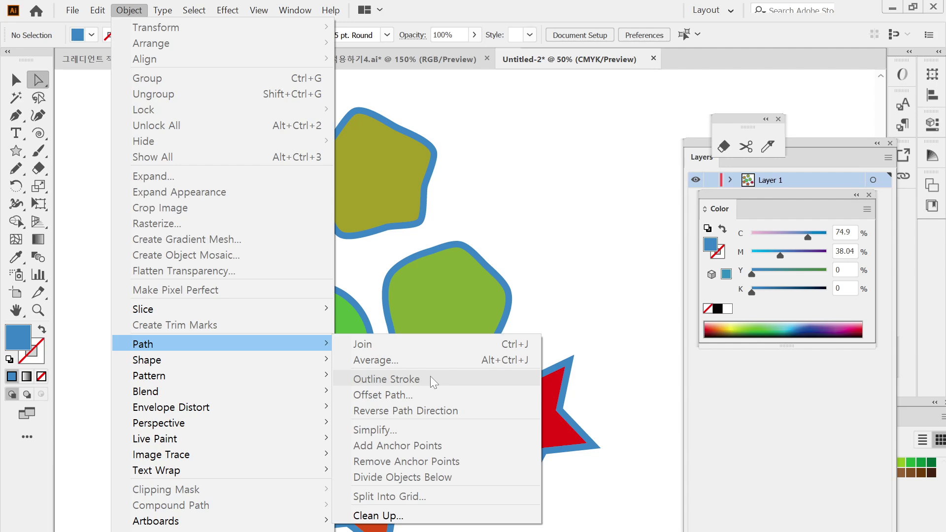
pyautogui.click(569, 239)
# Draw a diagonal line in the empty area above the shapes and give it a 40 pt stroke.
pyautogui.moveTo(245, 250); pyautogui.dragTo(408, 399)
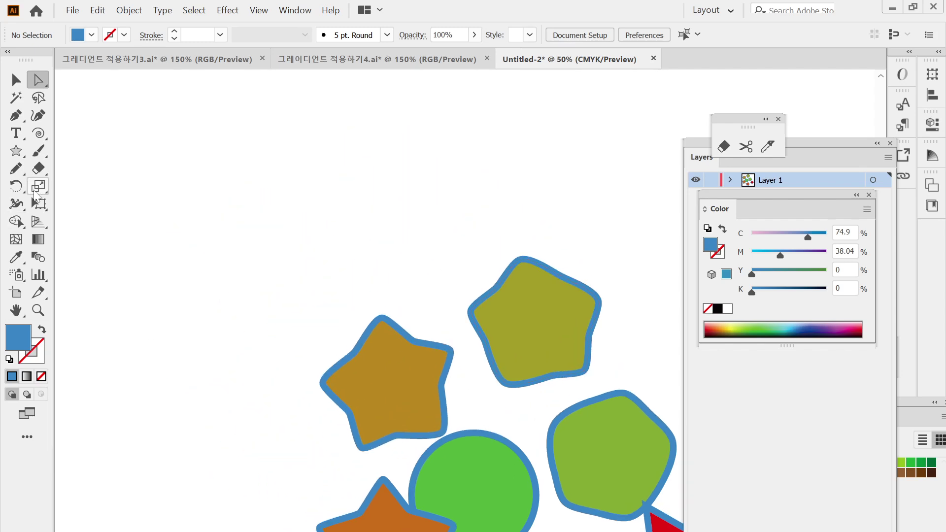
pyautogui.click(39, 134)
pyautogui.moveTo(39, 134); pyautogui.dragTo(79, 131)
pyautogui.moveTo(175, 197); pyautogui.dragTo(344, 262)
pyautogui.click(220, 35)
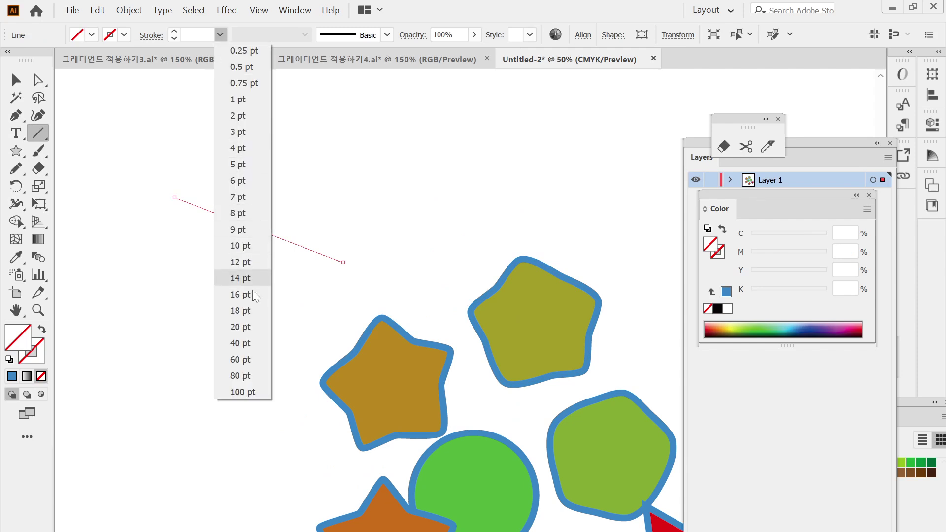
pyautogui.click(241, 344)
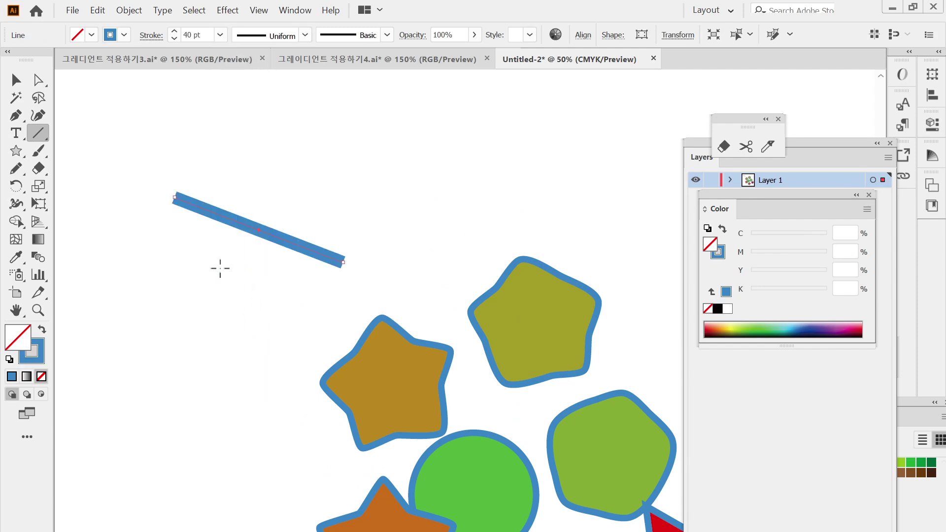
# Color the line's stroke yellow with C 13.73 and Y 79.22, and move the Layers and Swatches panels clear of the line.
pyautogui.hotkey('ctrl', 'space')
pyautogui.moveTo(148, 172); pyautogui.dragTo(380, 306)
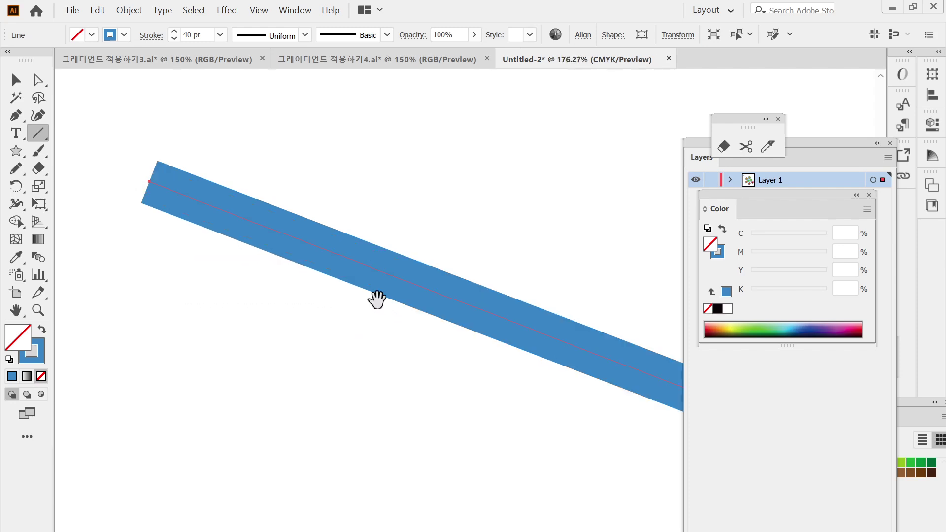
pyautogui.click(735, 329)
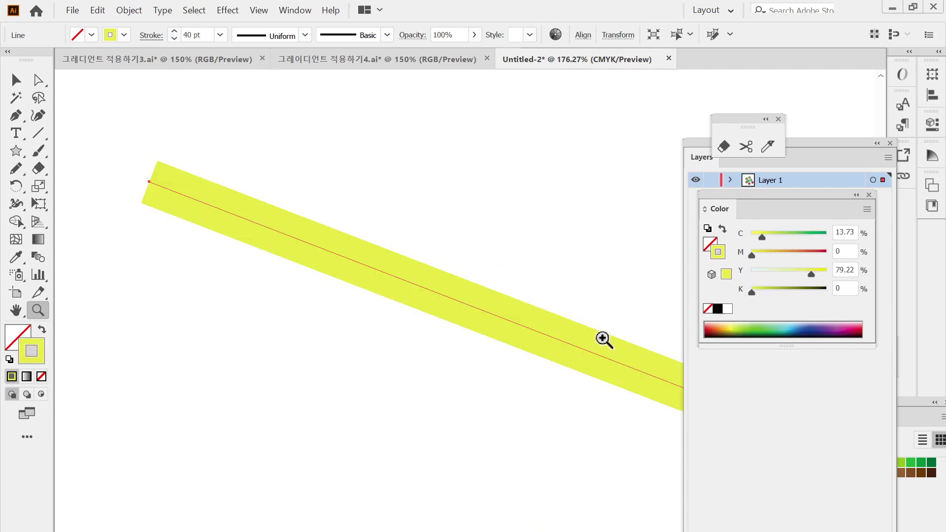
pyautogui.moveTo(701, 140); pyautogui.dragTo(797, 161)
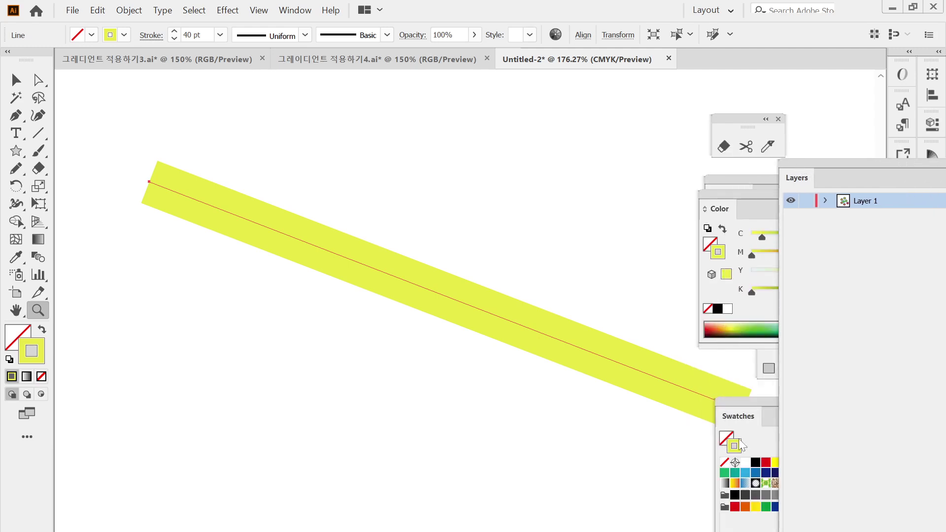
pyautogui.moveTo(750, 405); pyautogui.dragTo(665, 526)
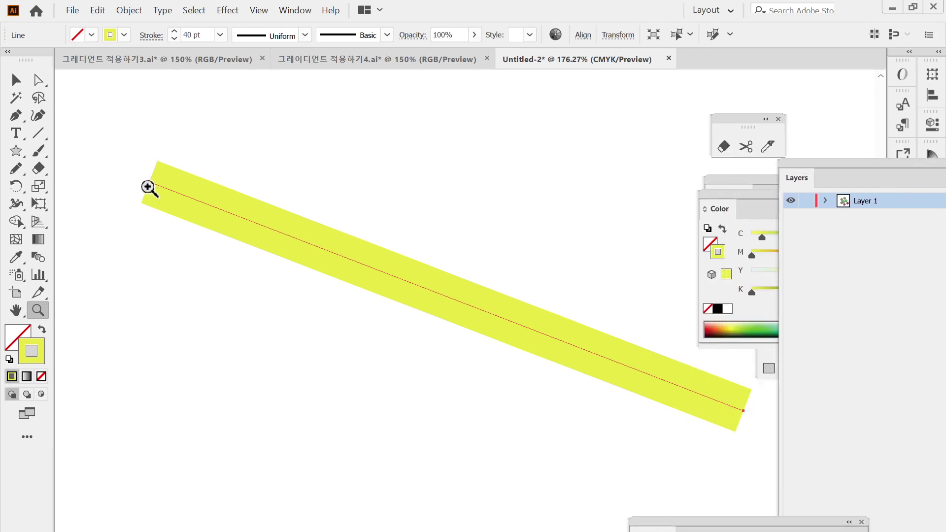
pyautogui.moveTo(408, 323); pyautogui.dragTo(340, 311)
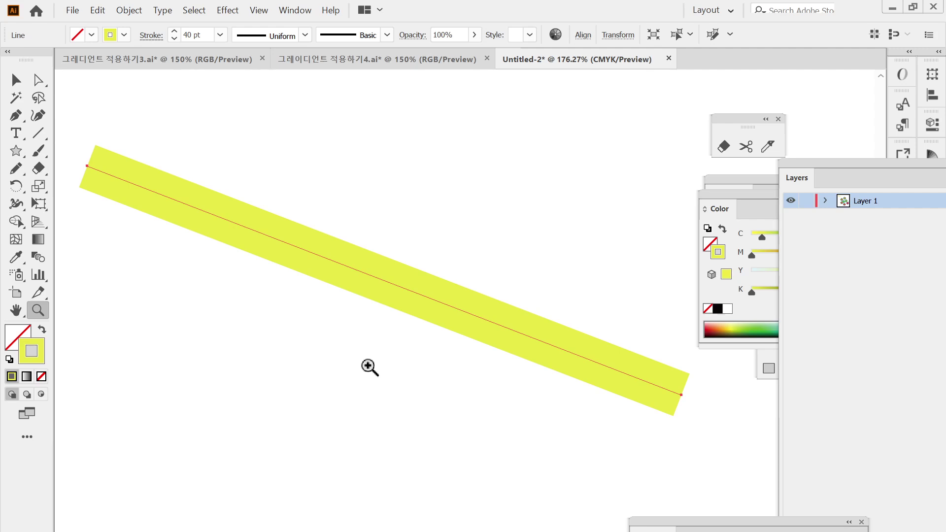
# Convert the yellow line into a filled shape with Outline Stroke, make its fill the active color and view it at 100%.
pyautogui.click(131, 11)
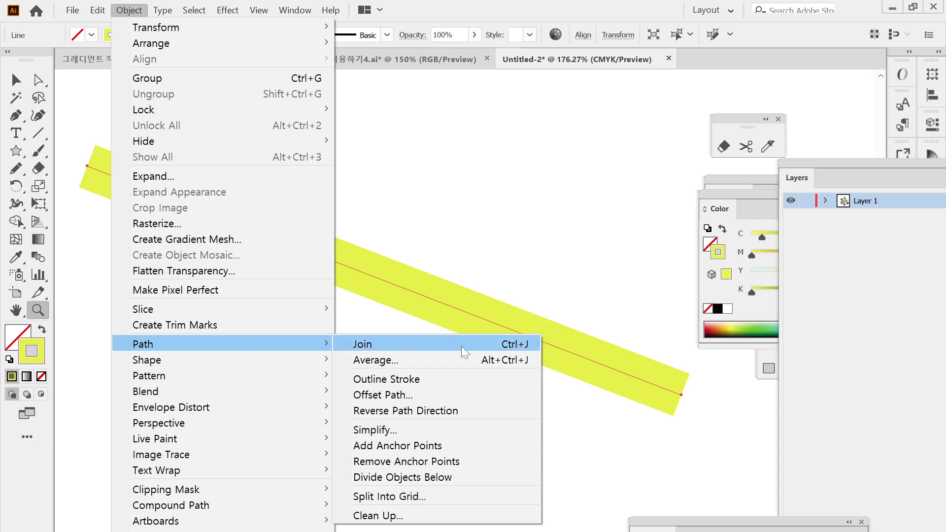
pyautogui.click(469, 378)
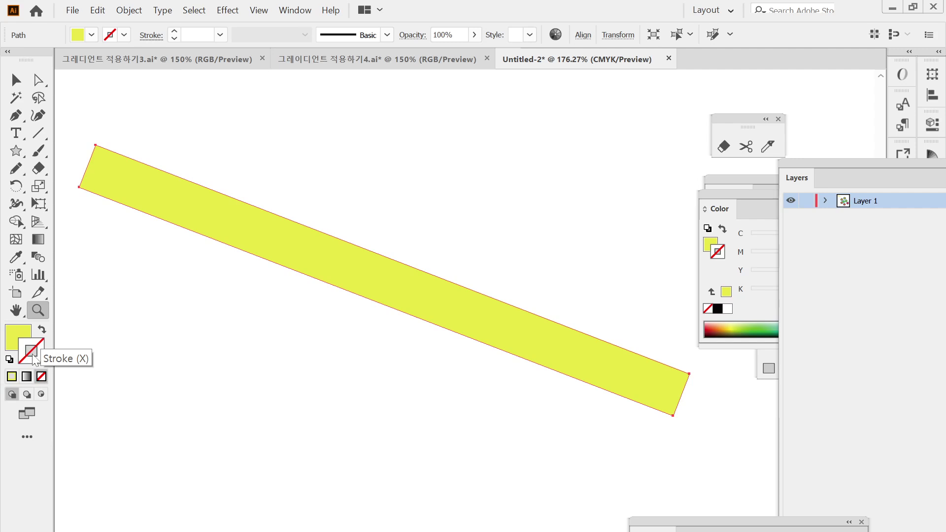
pyautogui.click(19, 331)
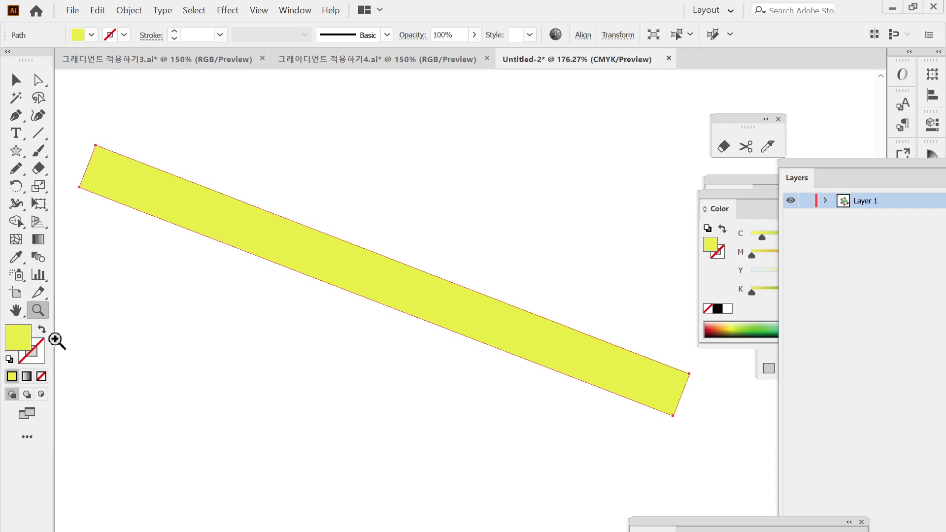
pyautogui.doubleClick(37, 310)
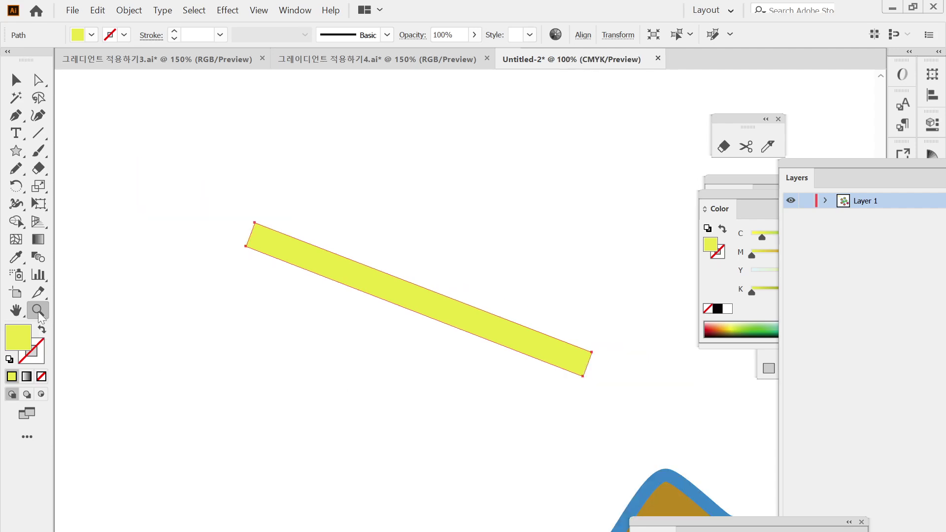